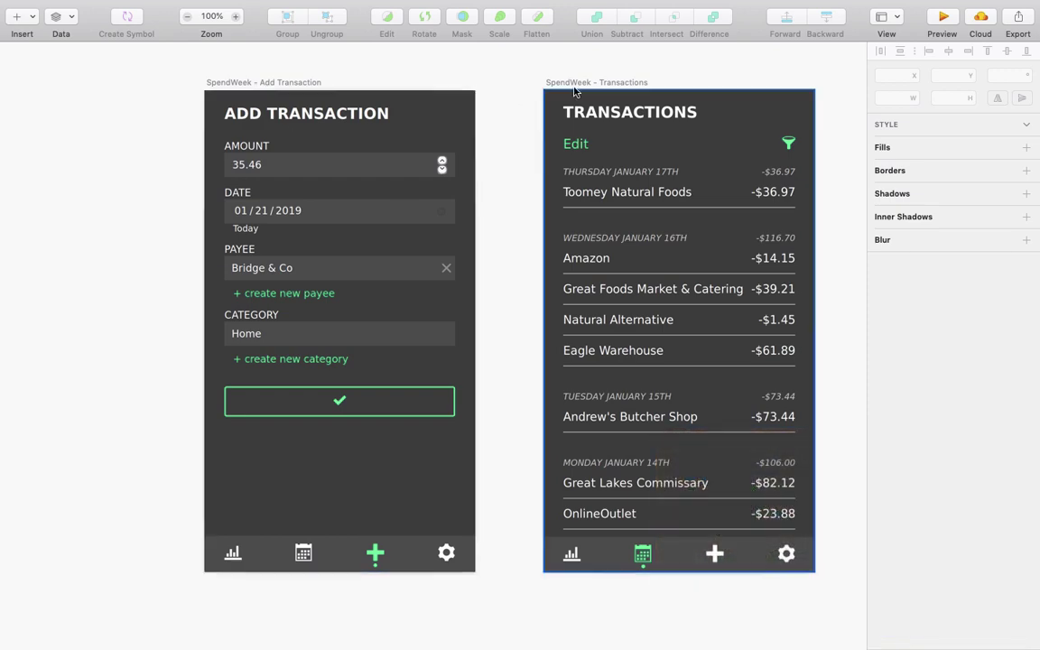
Move the Transactions screen below the Add Transaction screen.
drag(590, 88, 251, 619)
scroll(321, 424, right, 5)
scroll(320, 424, up, 3)
scroll(189, 186, down, 3)
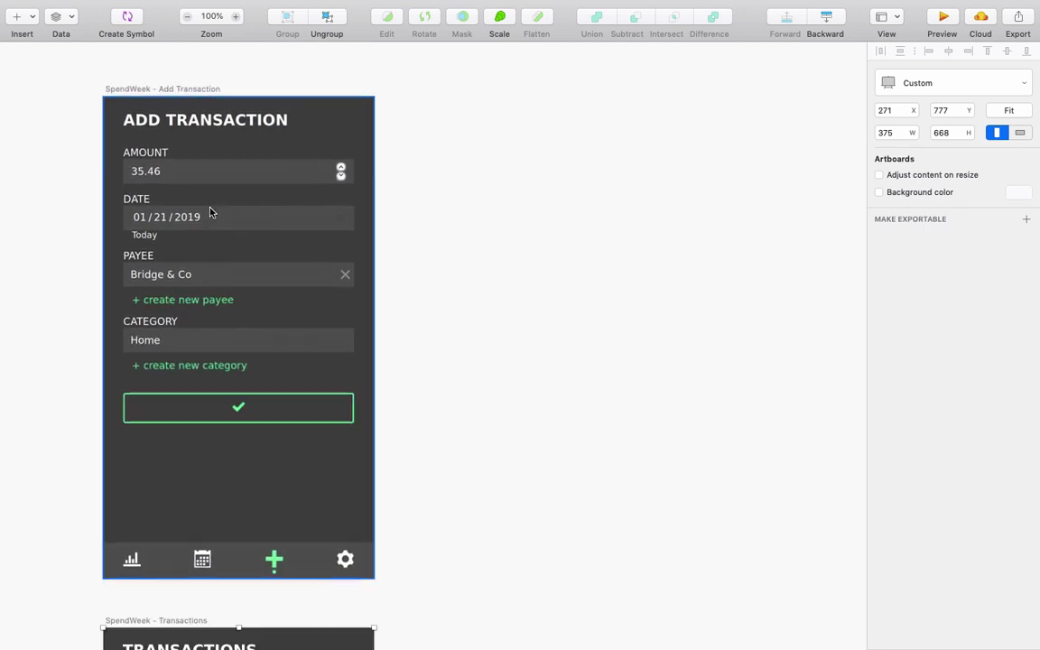
Copy the iPhone 11 artboard from the iOS template into SpendWeek.
mouse_move(172, 5)
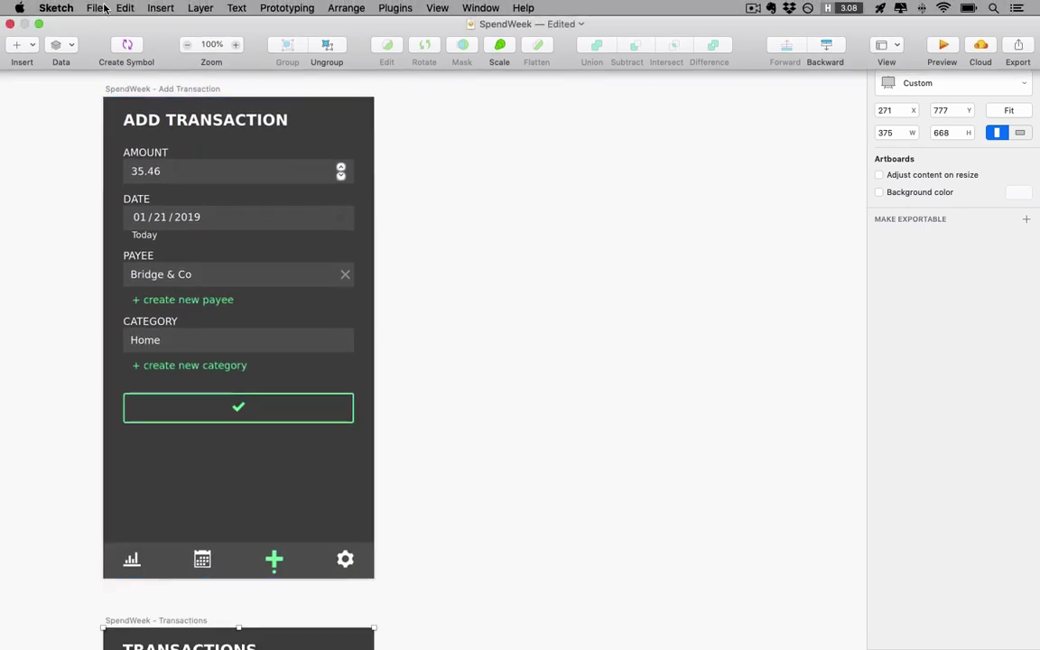
click(94, 8)
click(516, 172)
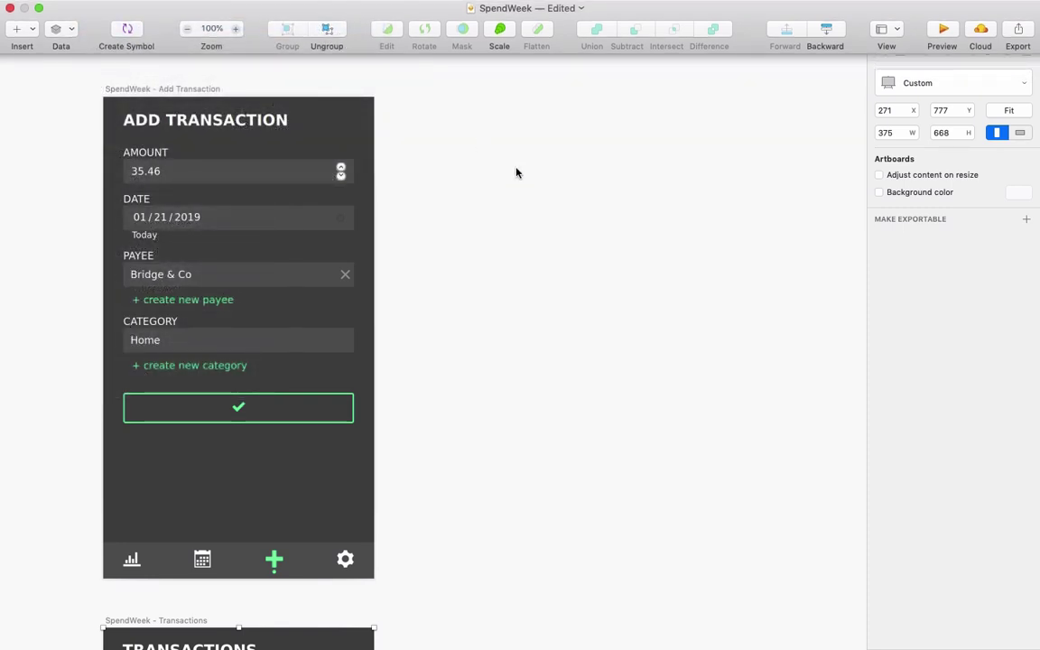
click(420, 93)
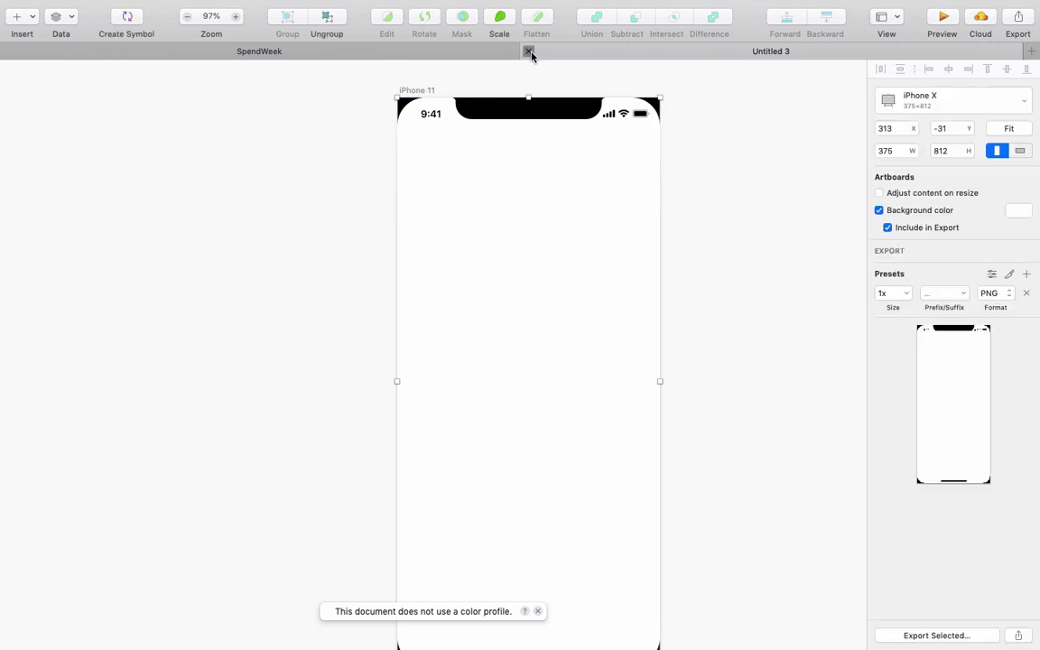
click(529, 52)
key(super+v)
scroll(538, 142, left, 5)
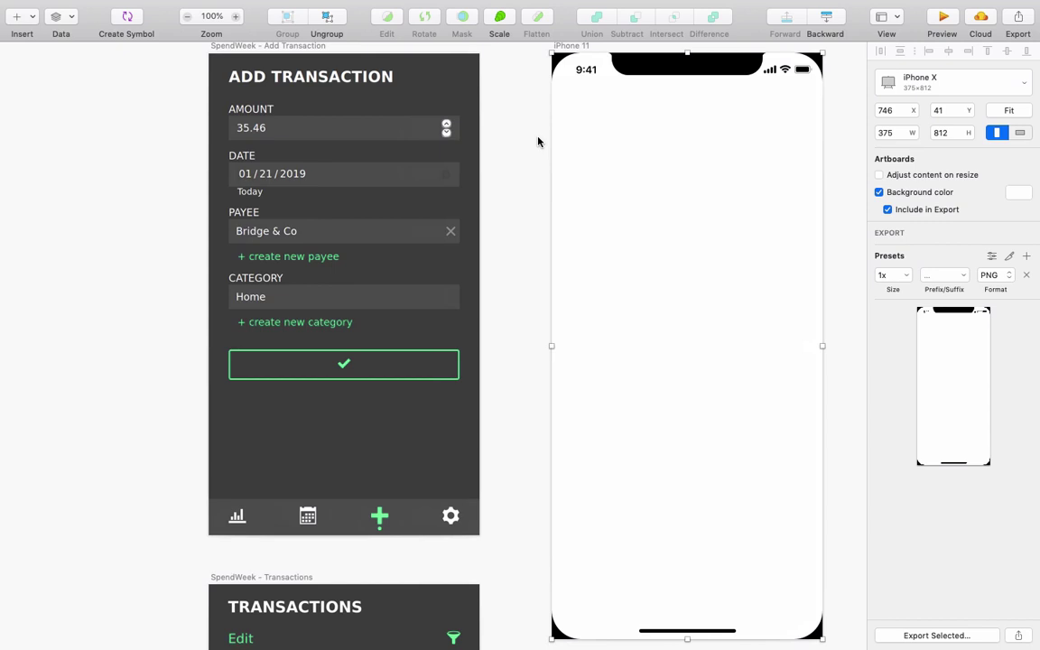
Give the new screen a dark grey background with a white status bar and home indicator.
key(super+alt+v)
click(582, 76)
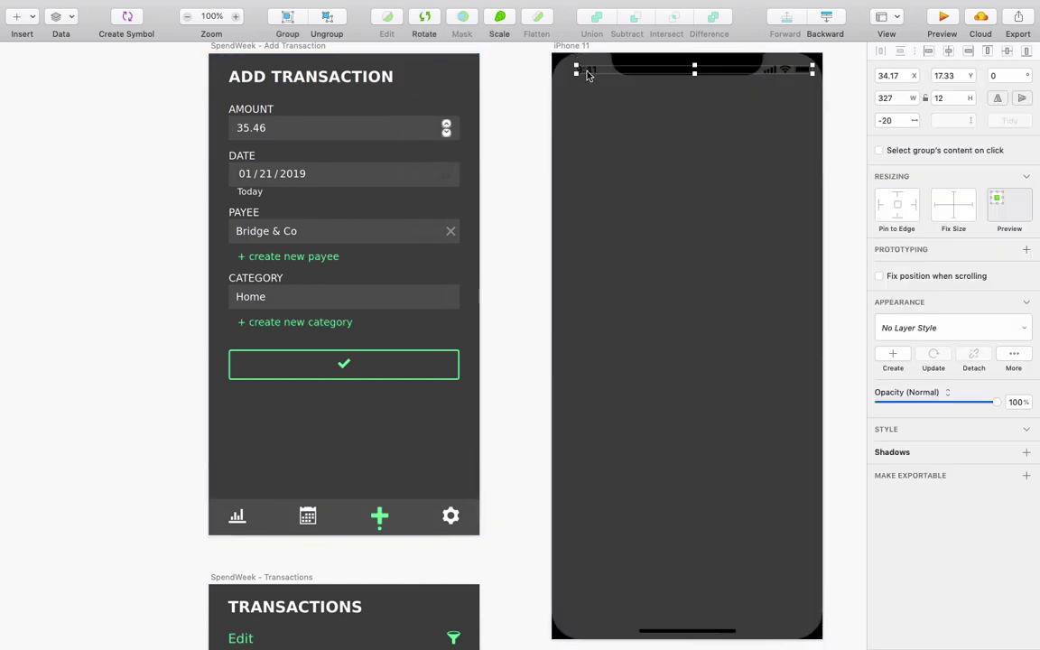
key(super+alt+1)
click(68, 133)
shift+click(76, 151)
super+click(73, 190)
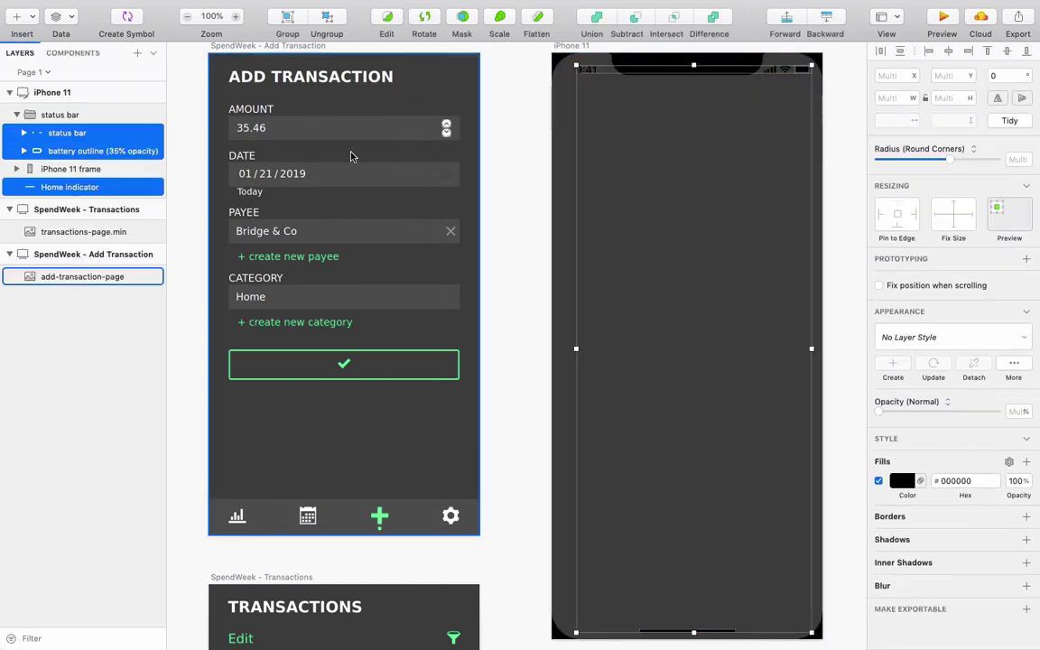
key(ctrl+c)
click(456, 513)
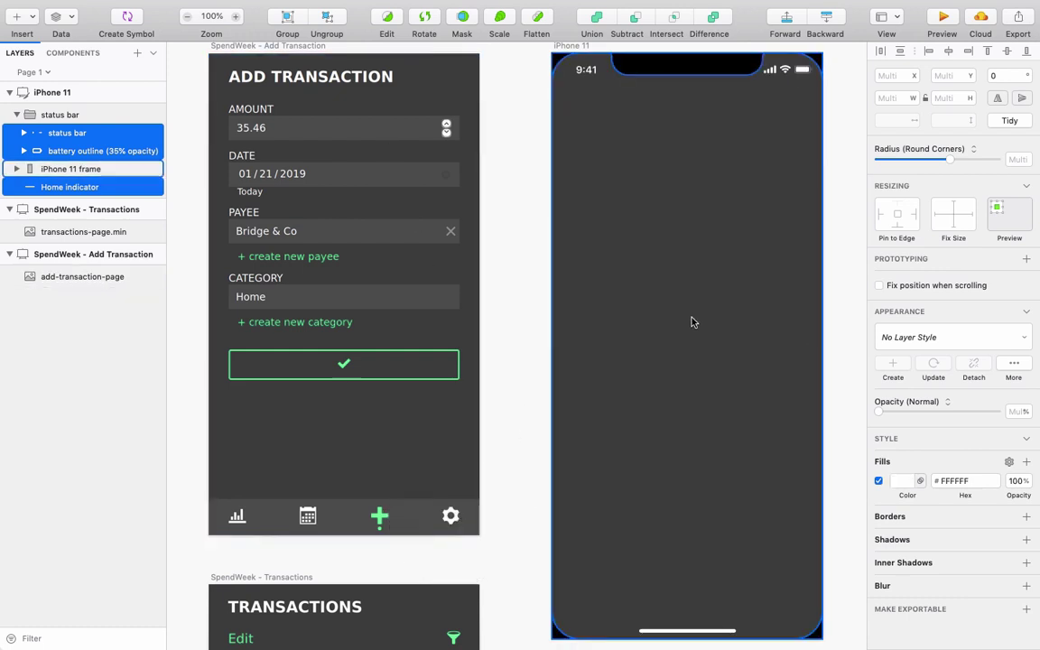
click(693, 321)
click(514, 279)
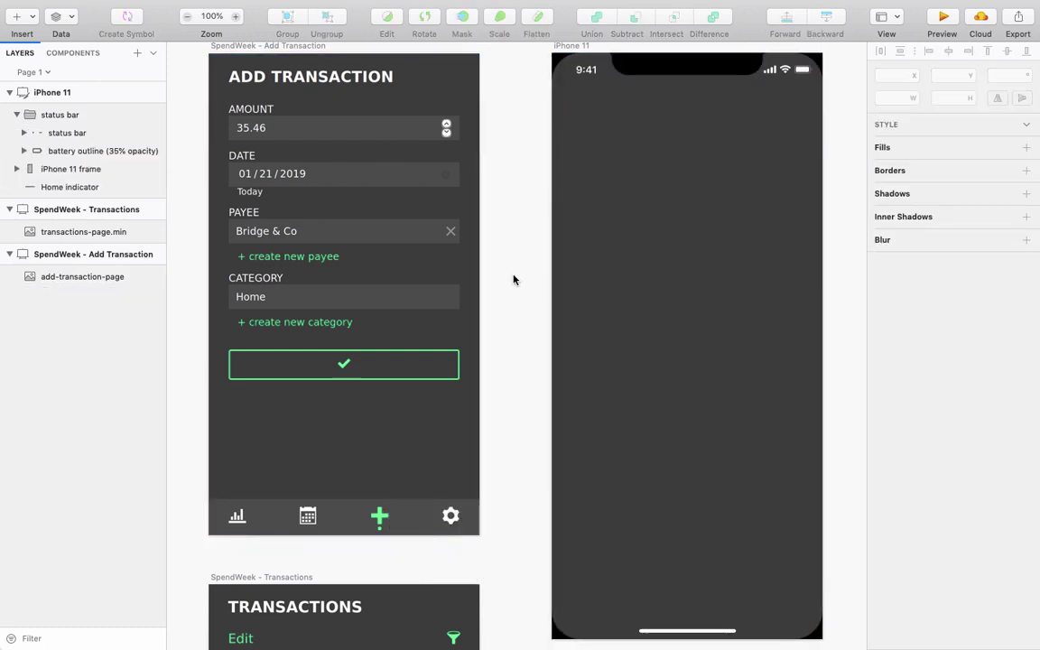
Add an 'Add Transaction' text box across the top of the phone screen.
key(ctrl+r)
key(t)
drag(563, 86, 812, 114)
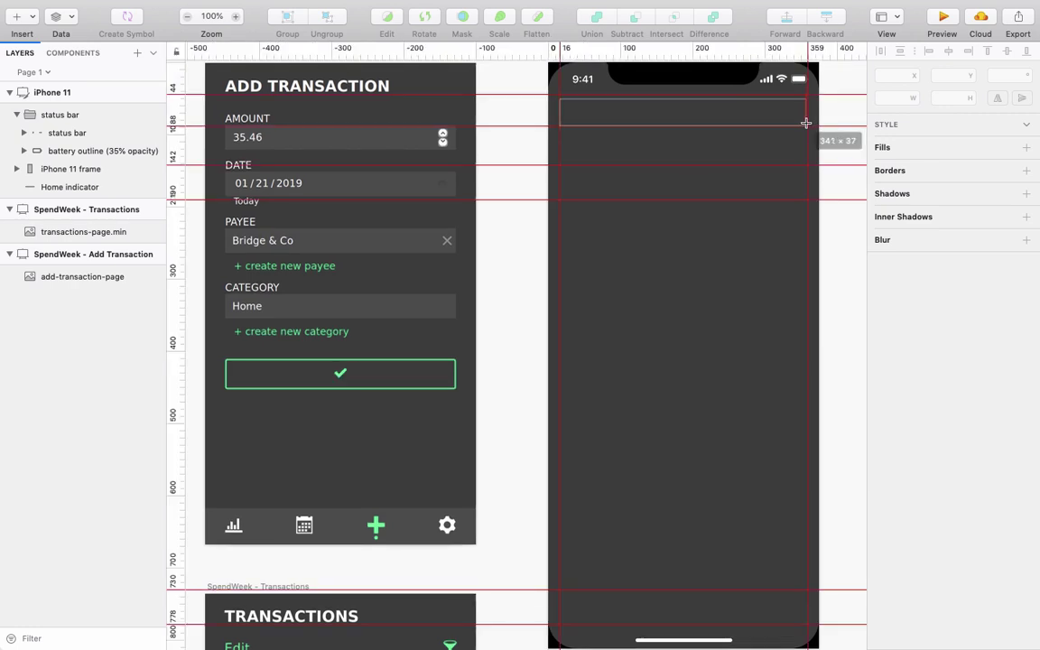
text(Add Transaction)
click(933, 456)
key(Escape)
Make the title centred, auto width, 17 pt and bold.
click(900, 423)
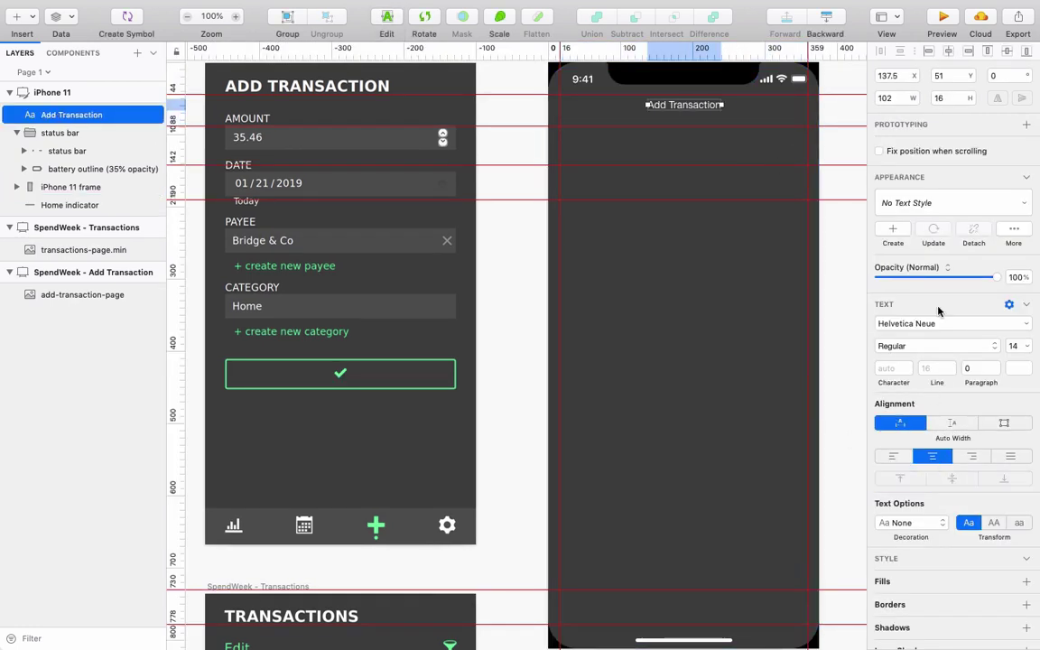
click(1012, 346)
text(17)
key(Return)
key(ctrl+b)
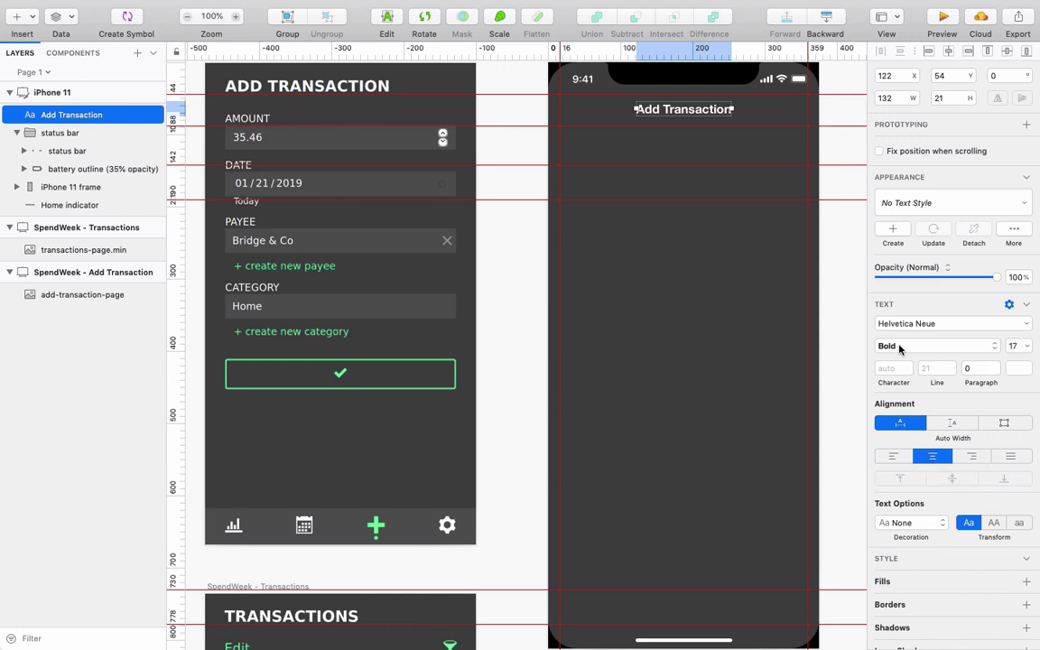
click(687, 285)
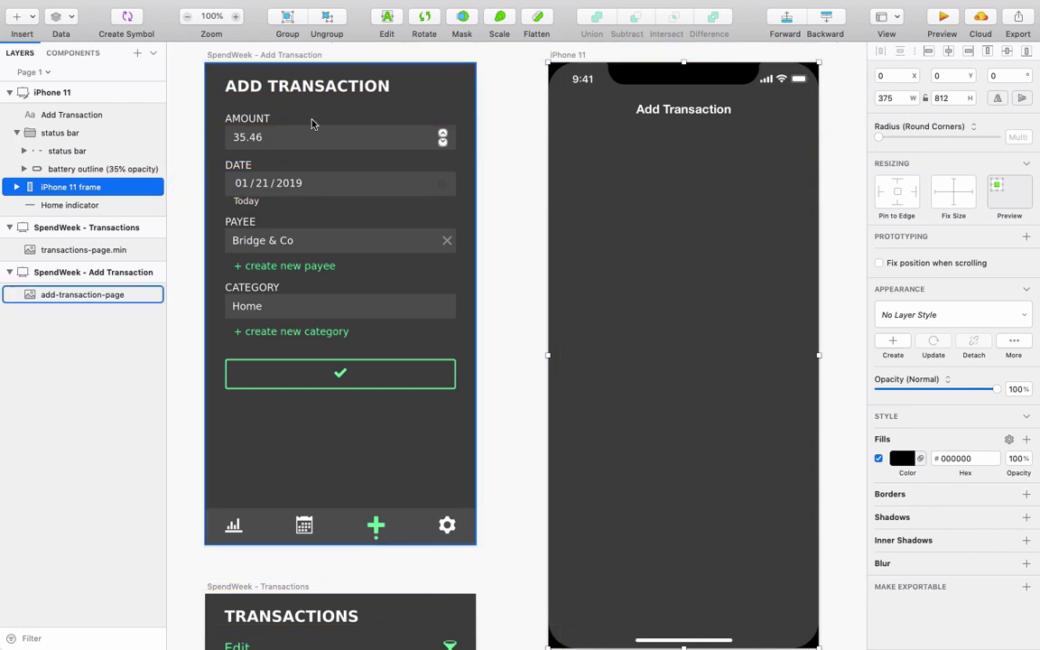
click(678, 110)
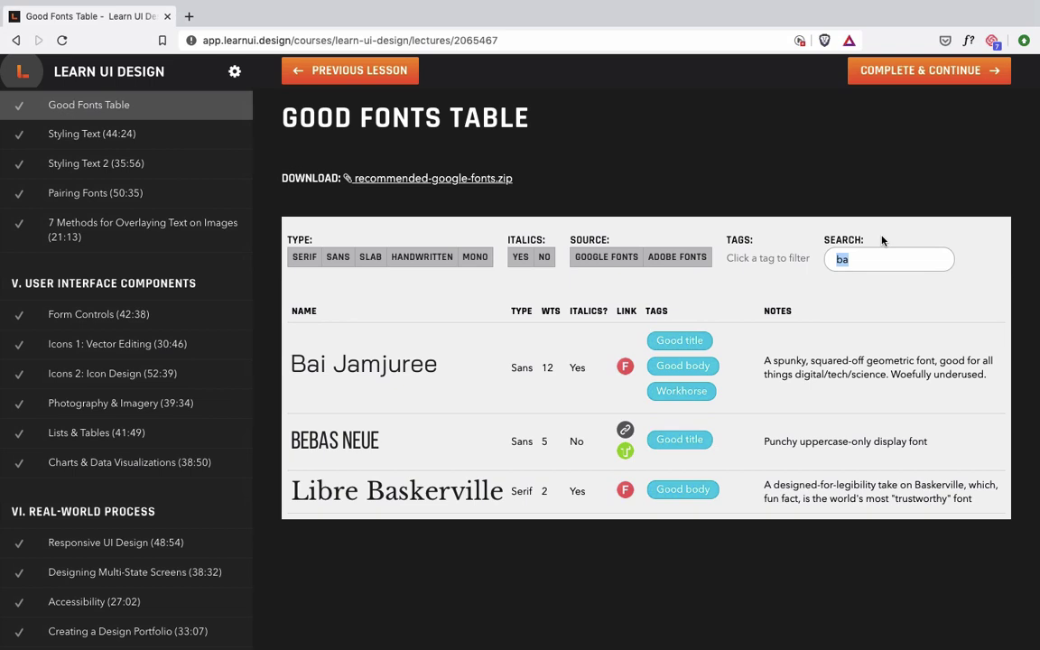
Filter the Good Fonts Table by 'bai' to find Bai Jamjuree.
text(bai)
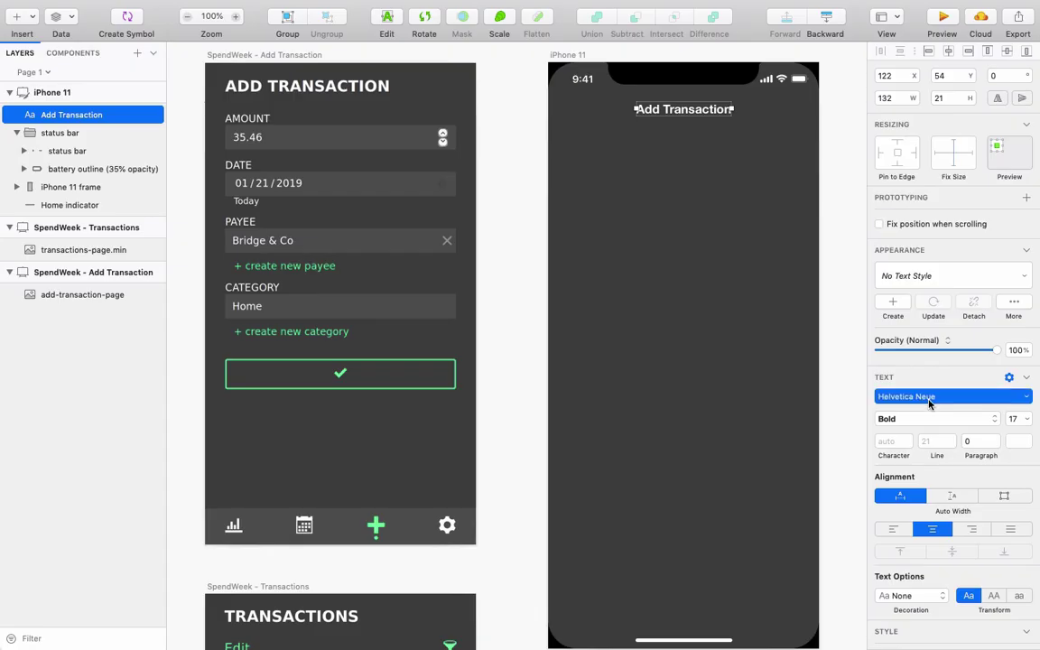
Set the title to Bai Jamjuree, all uppercase, with 0.3 letter spacing.
text(bai jam)
key(Return)
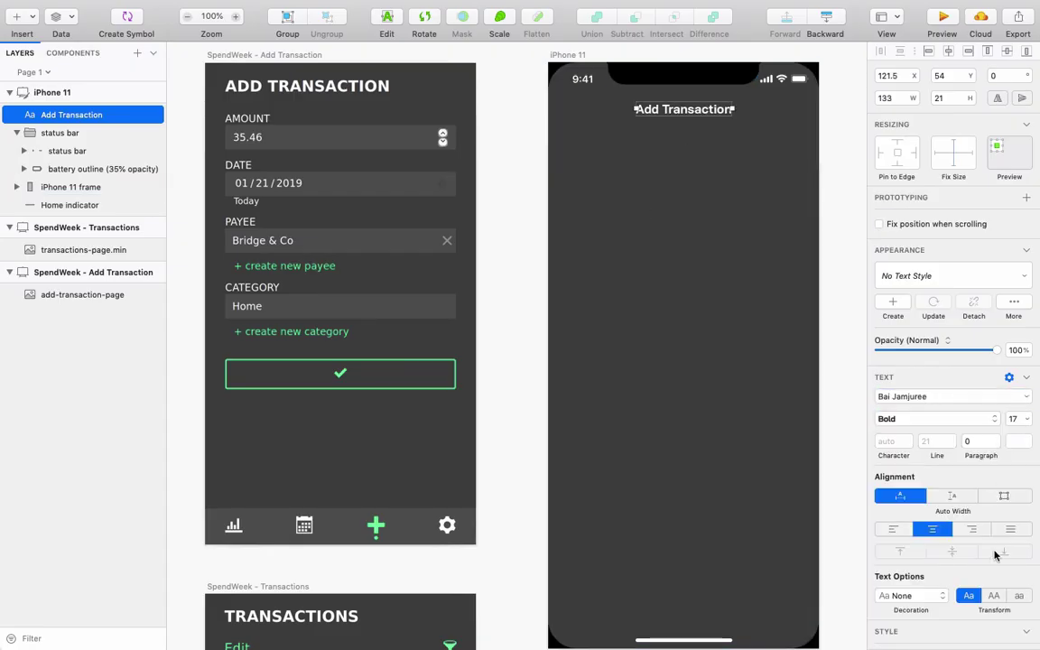
click(993, 595)
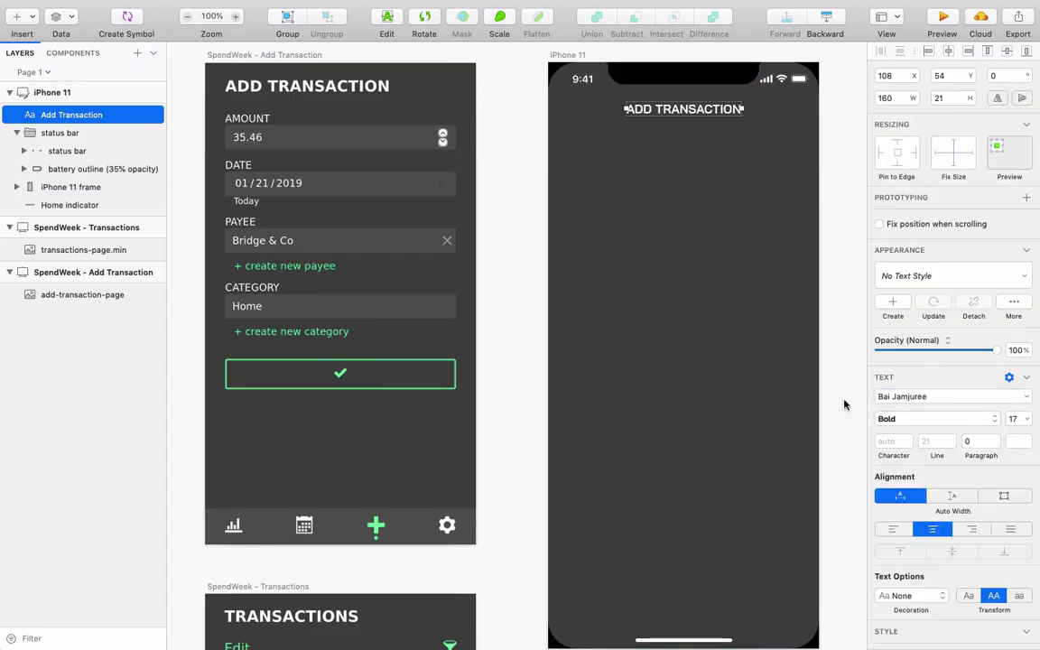
click(885, 441)
text(0.3)
key(Return)
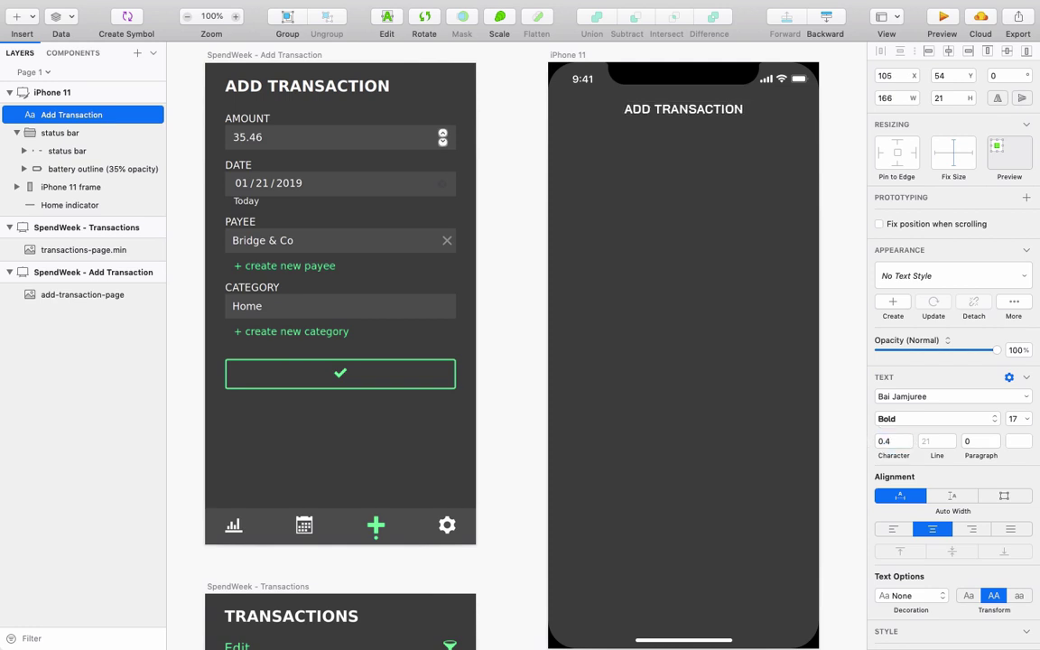
click(697, 327)
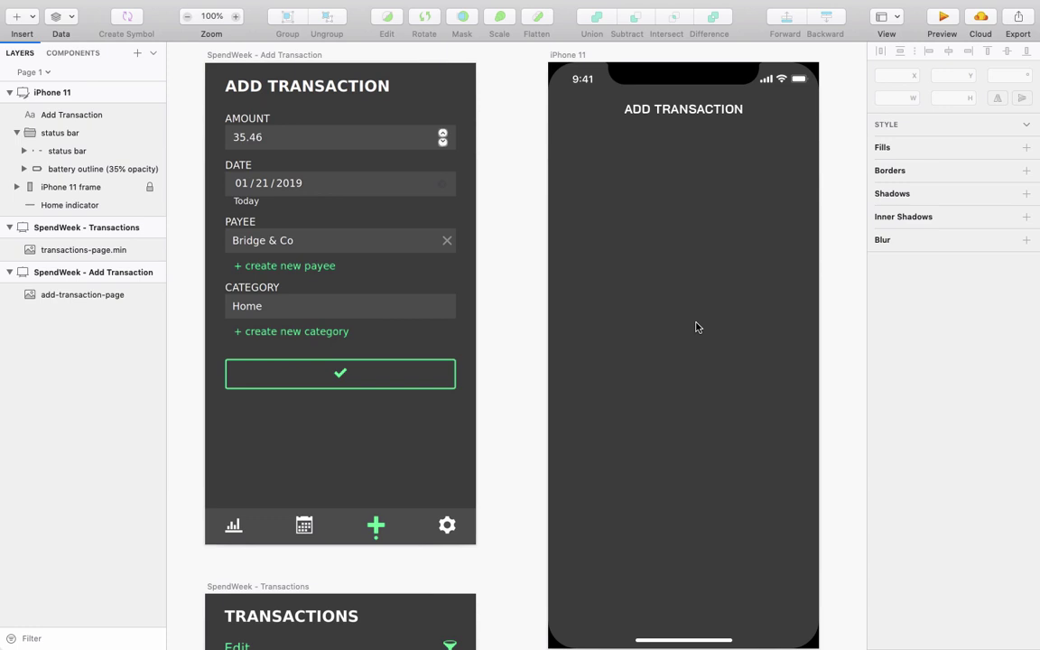
click(683, 111)
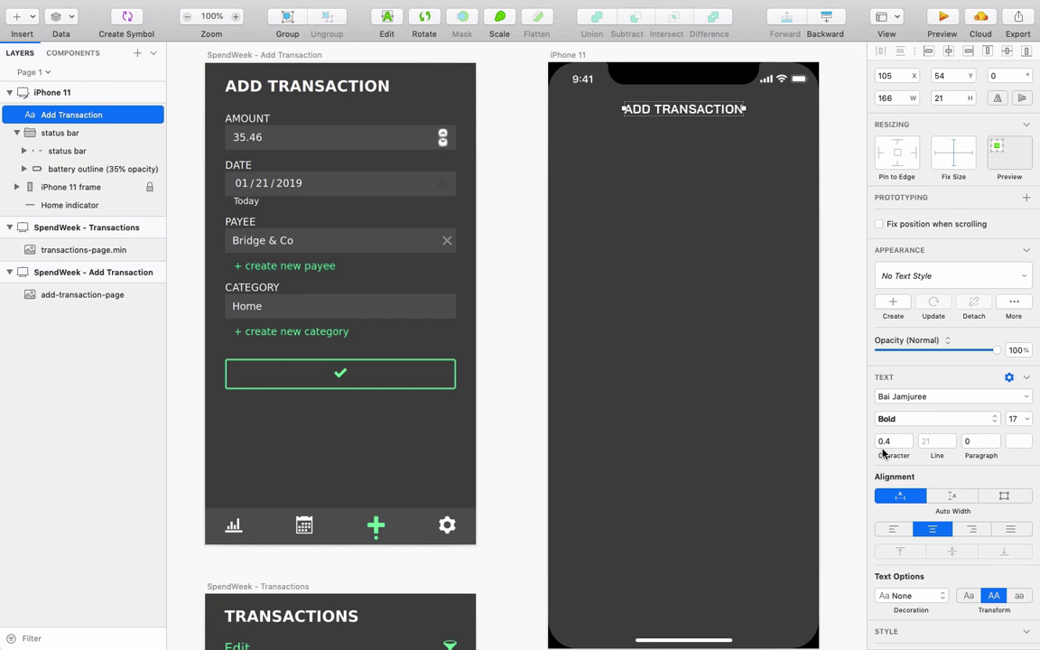
Draw a full-width rectangle below the title filled with grey #555555.
key(r)
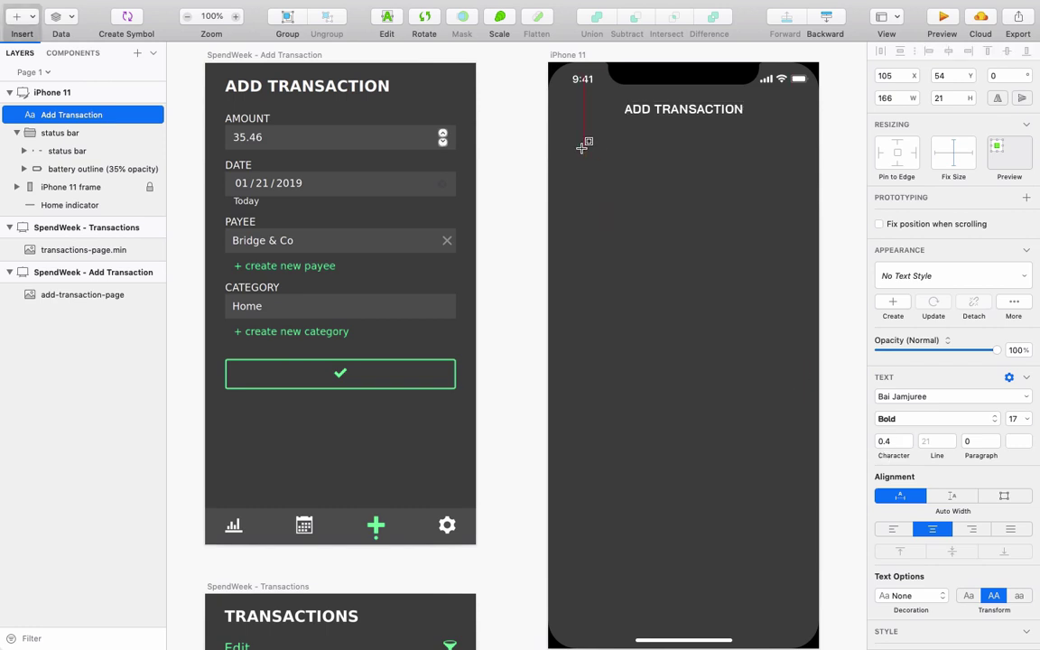
drag(560, 143, 809, 175)
key(ctrl+c)
click(375, 135)
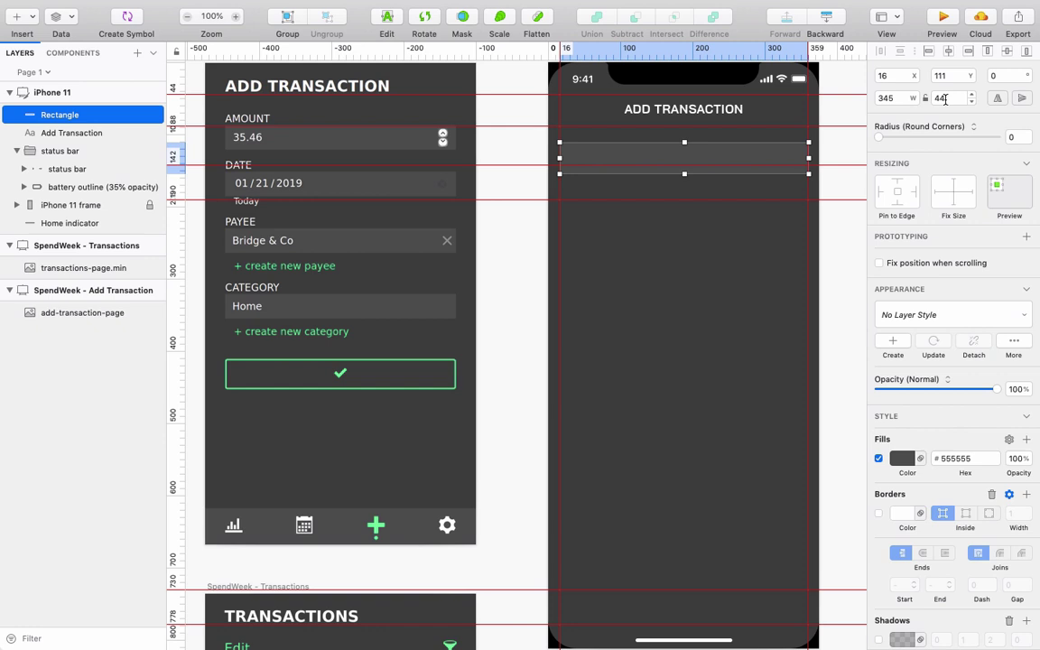
click(773, 251)
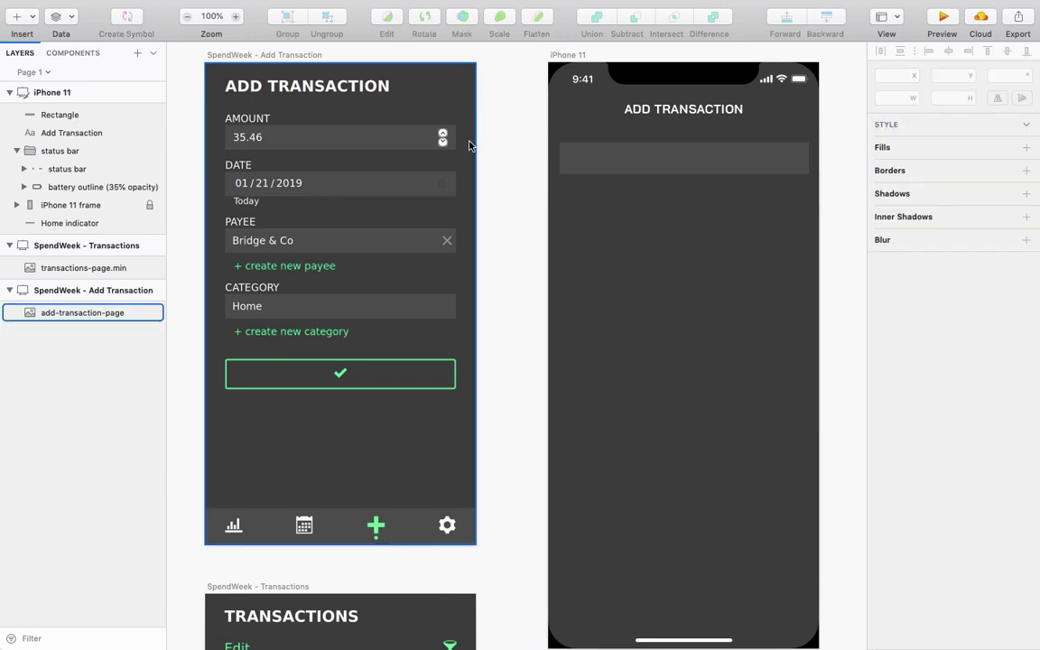
Check the field's edge distances and duplicate the title to the upper left of the field.
key(r)
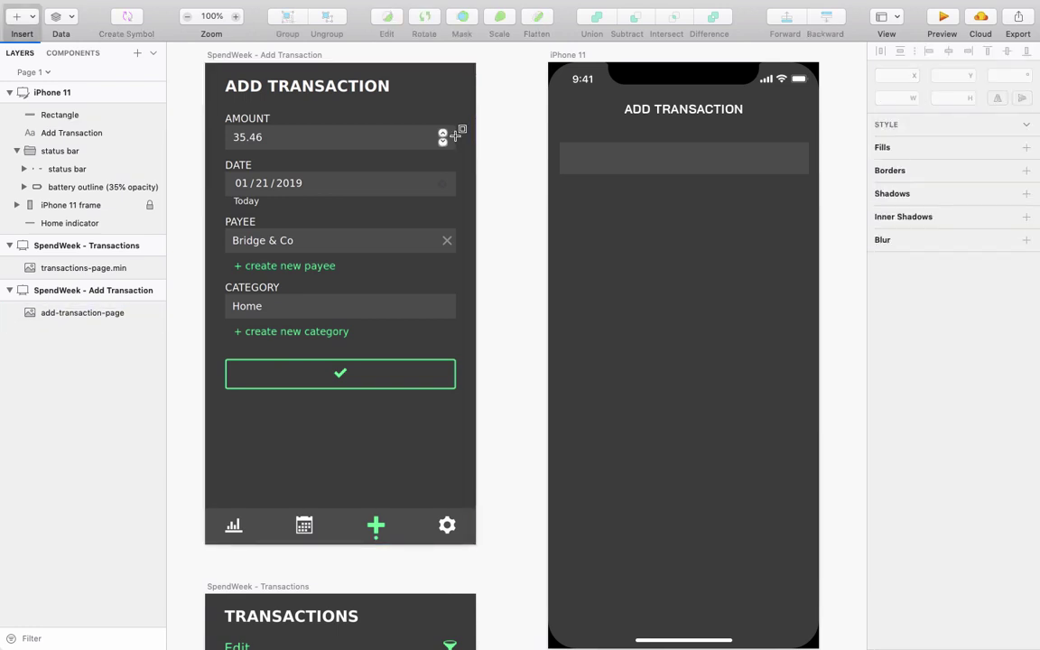
drag(448, 132, 475, 149)
key(Escape)
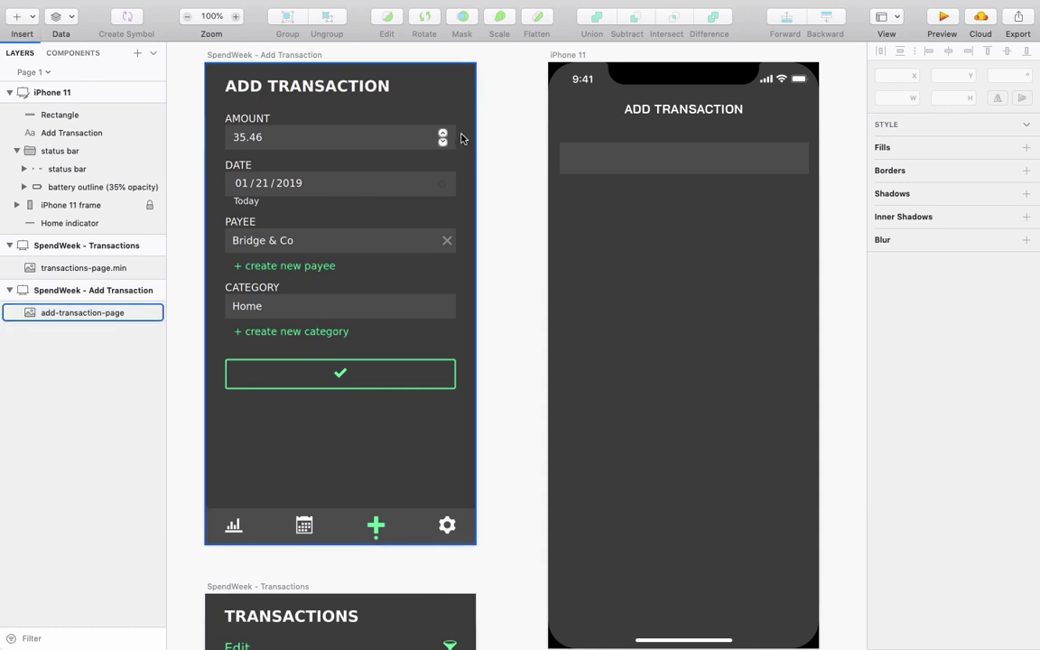
click(626, 163)
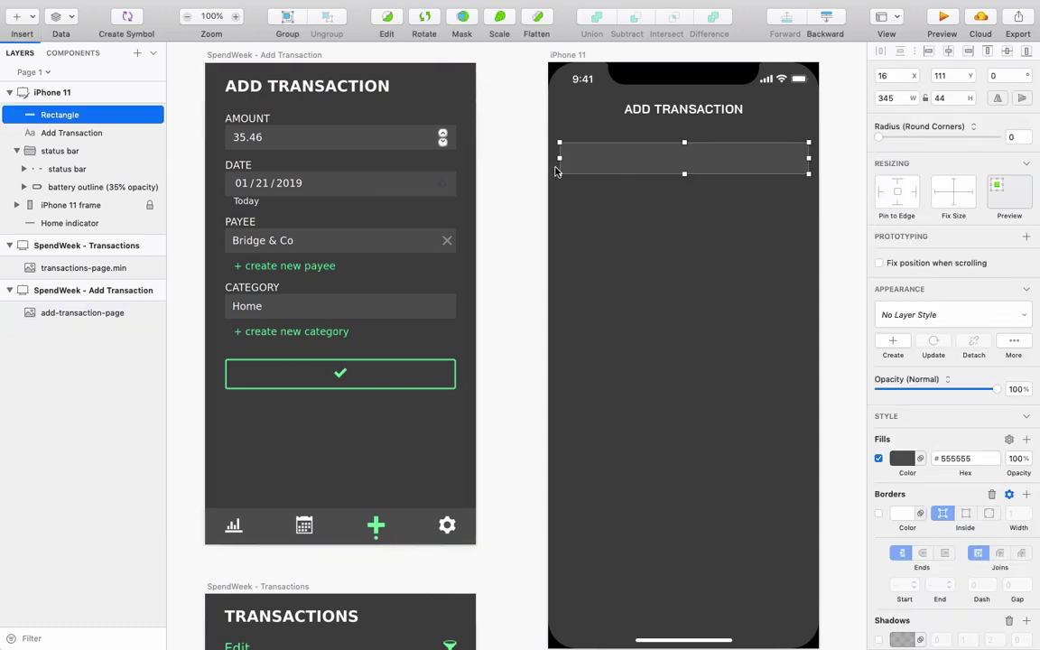
key(alt)
key(ctrl+r)
drag(684, 112, 619, 140)
Left-align the duplicated label and reduce its font size to 14.
click(893, 529)
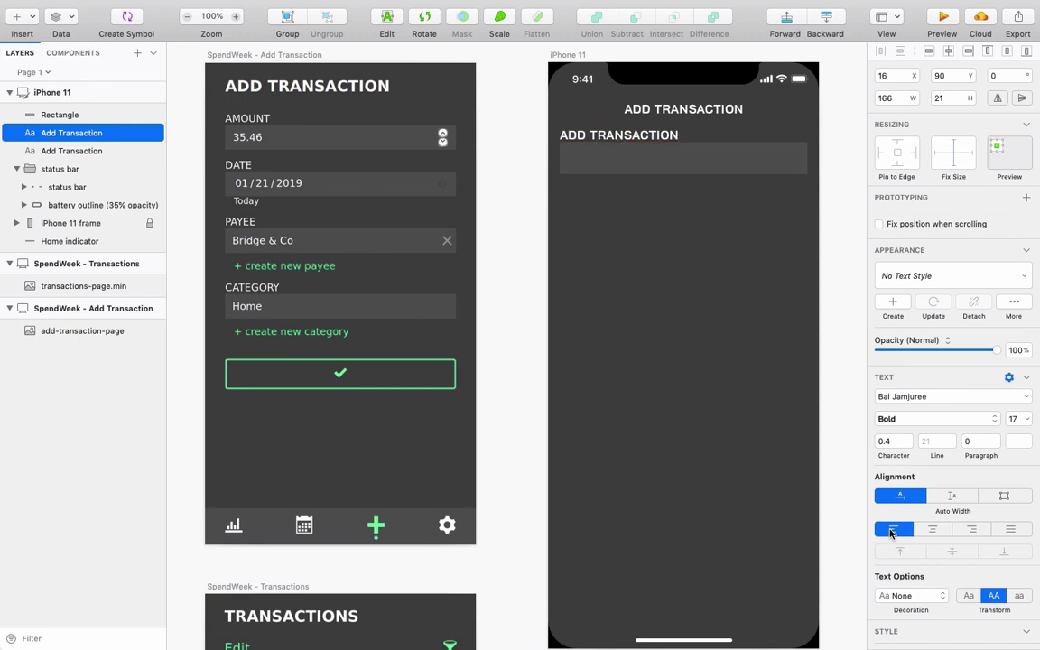
click(1013, 418)
text(15)
key(Return)
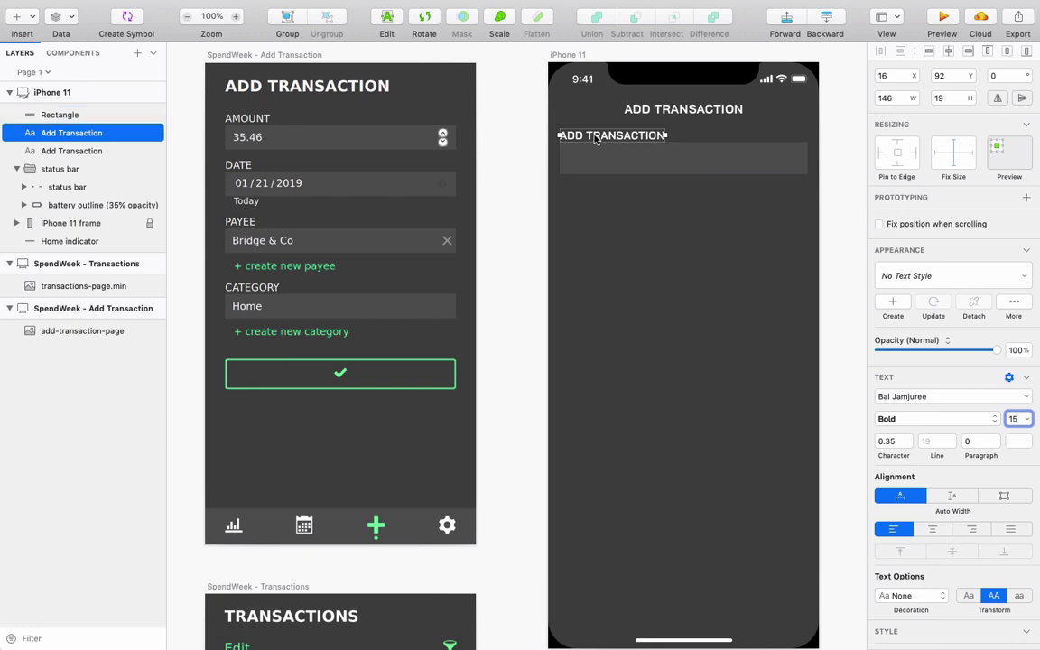
key(Down)
key(Return)
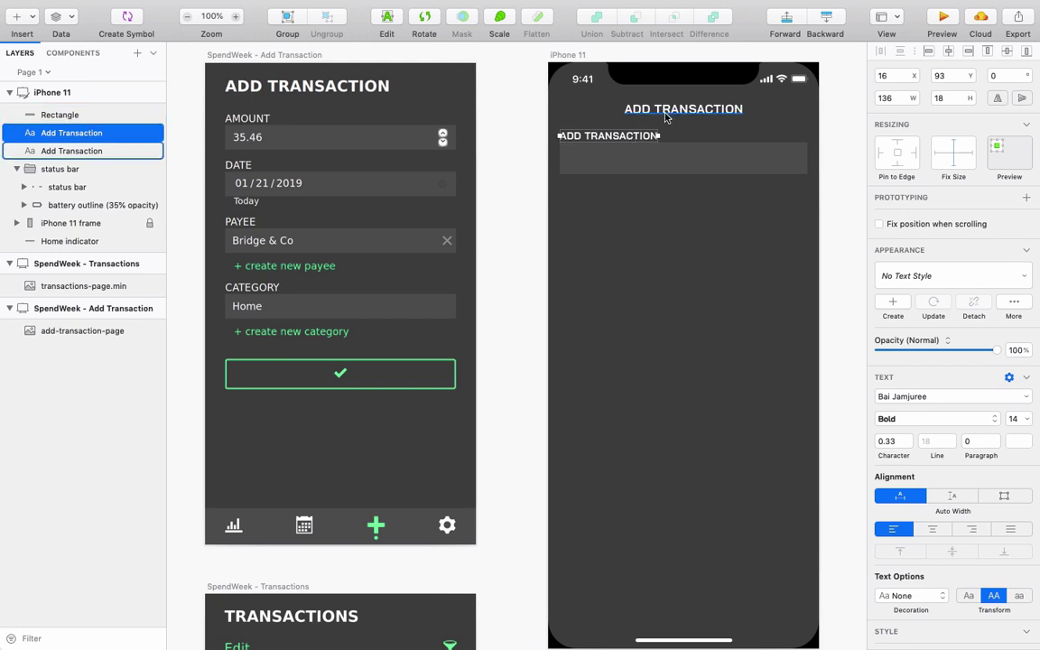
Make the label SemiBold and place a copy of it inside the grey field.
click(668, 127)
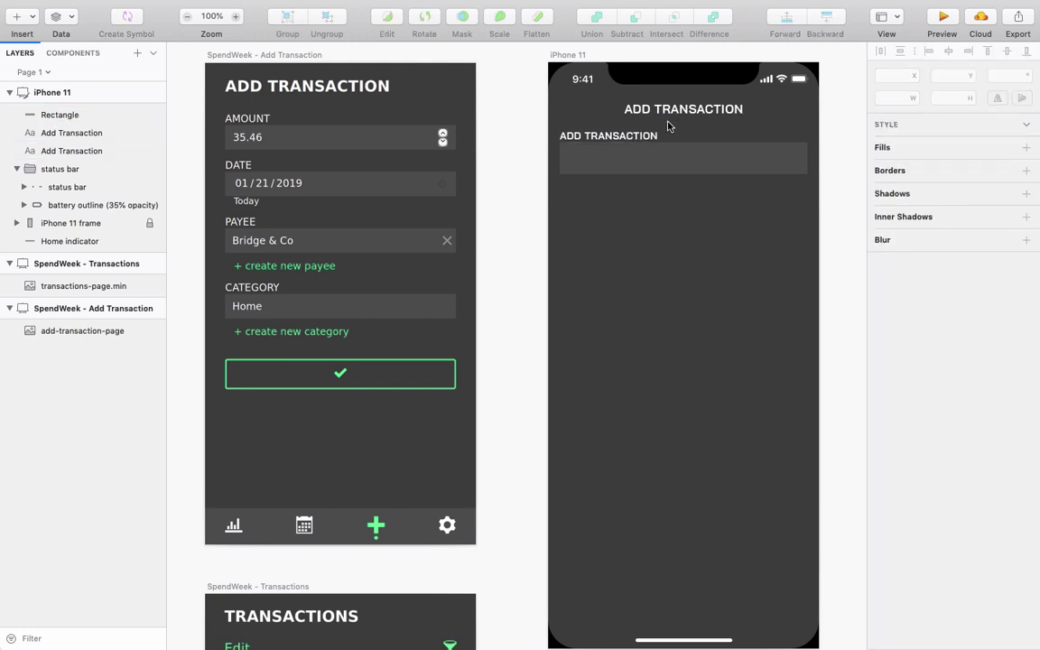
click(647, 136)
click(922, 420)
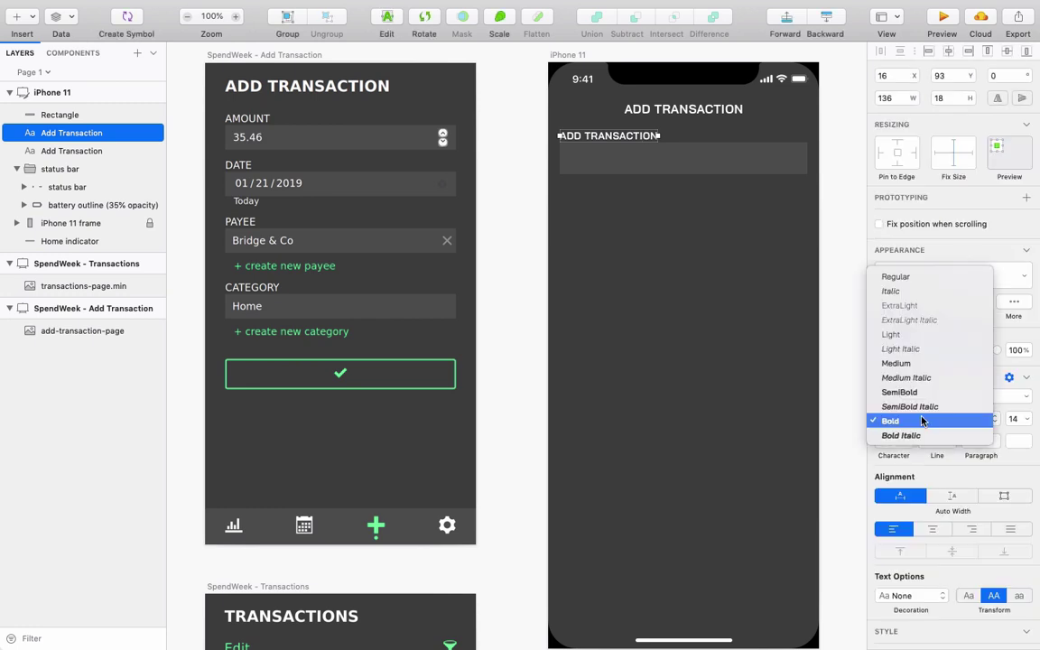
click(919, 392)
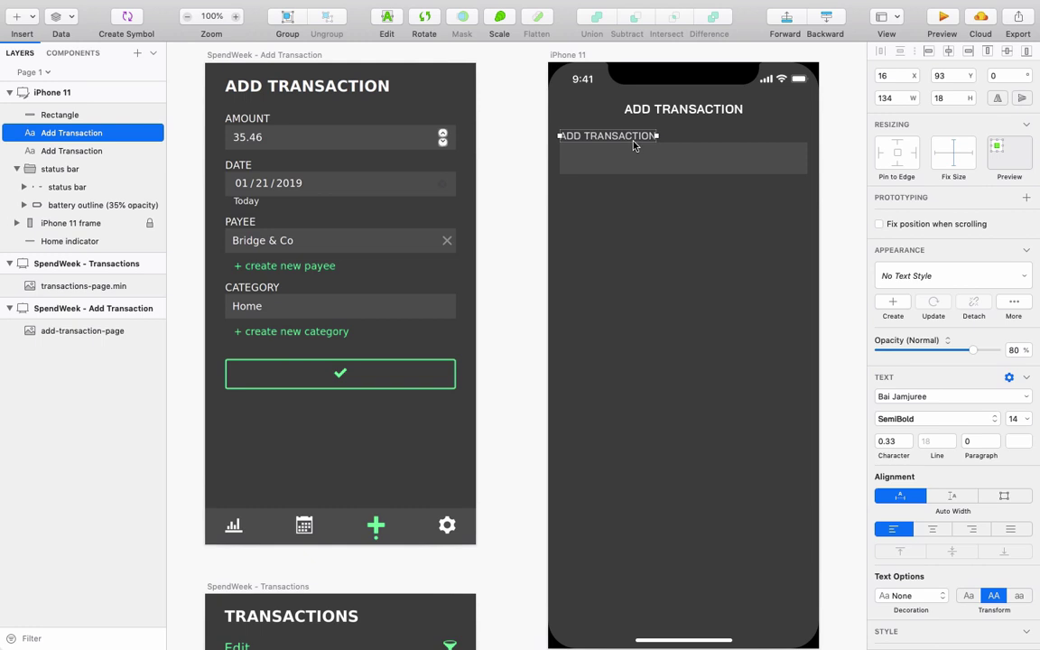
drag(627, 143, 635, 172)
click(785, 18)
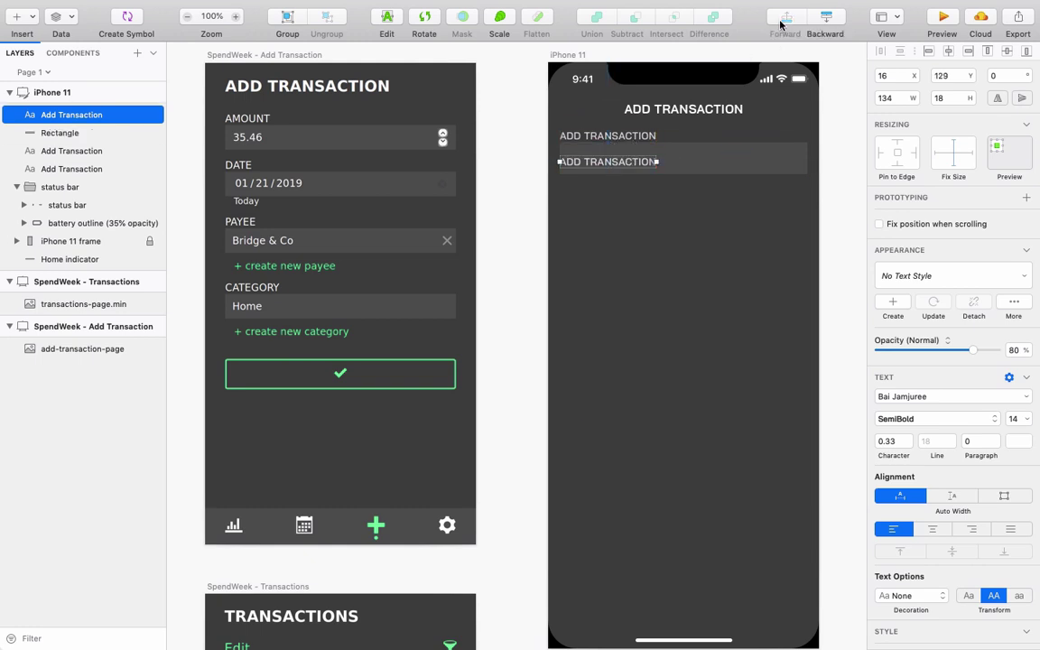
Restyle the field text to a larger Regular weight at full opacity without uppercase.
click(1013, 418)
key(Up)
key(Up)
key(Up)
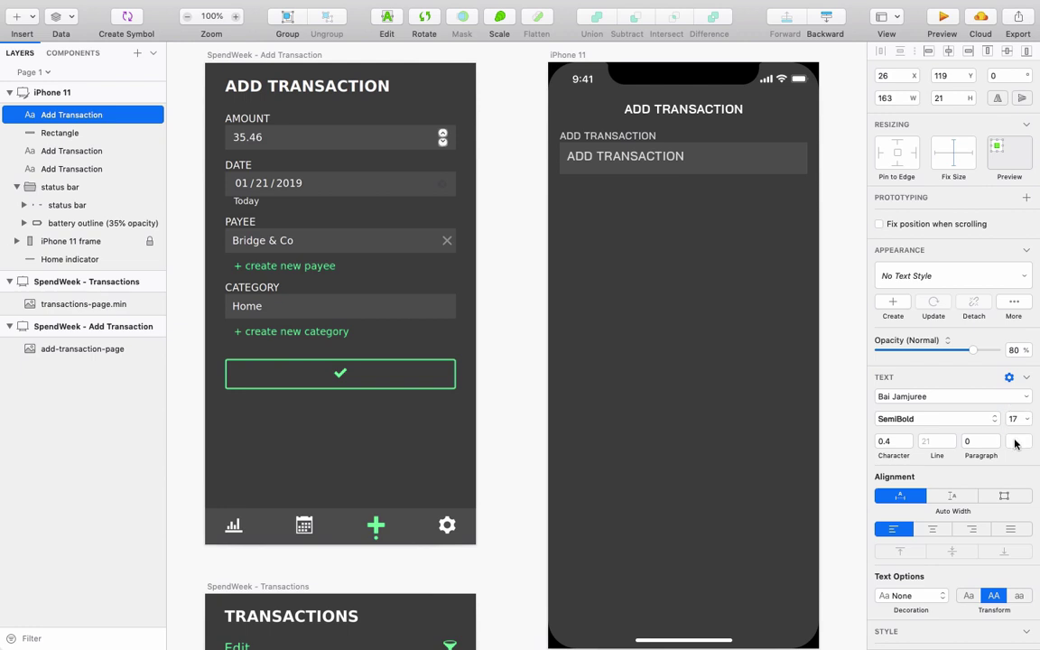
click(990, 420)
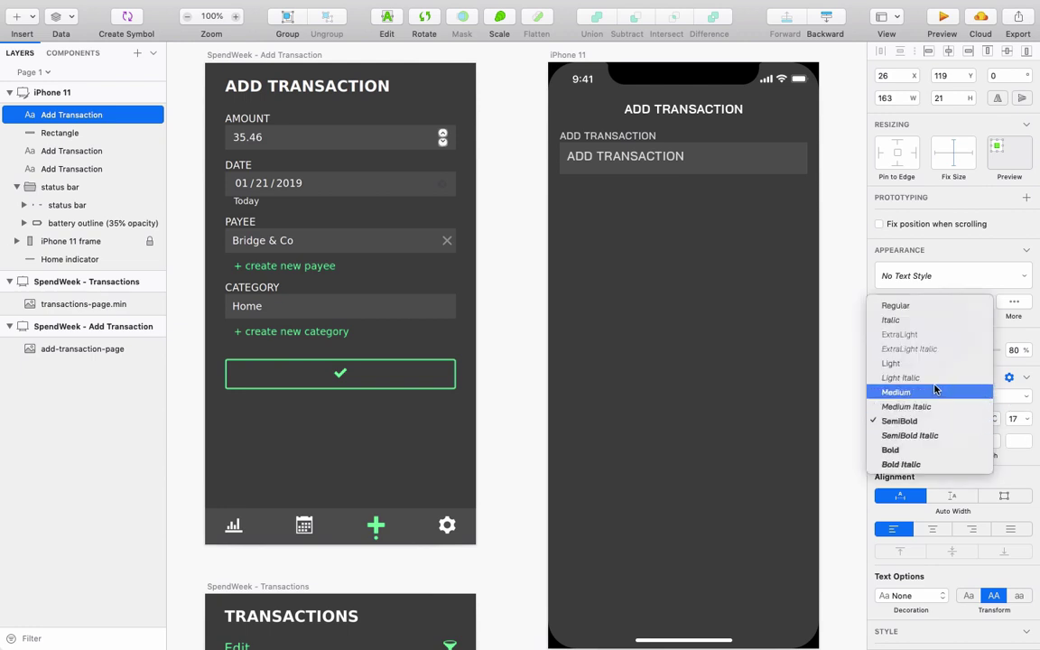
click(919, 314)
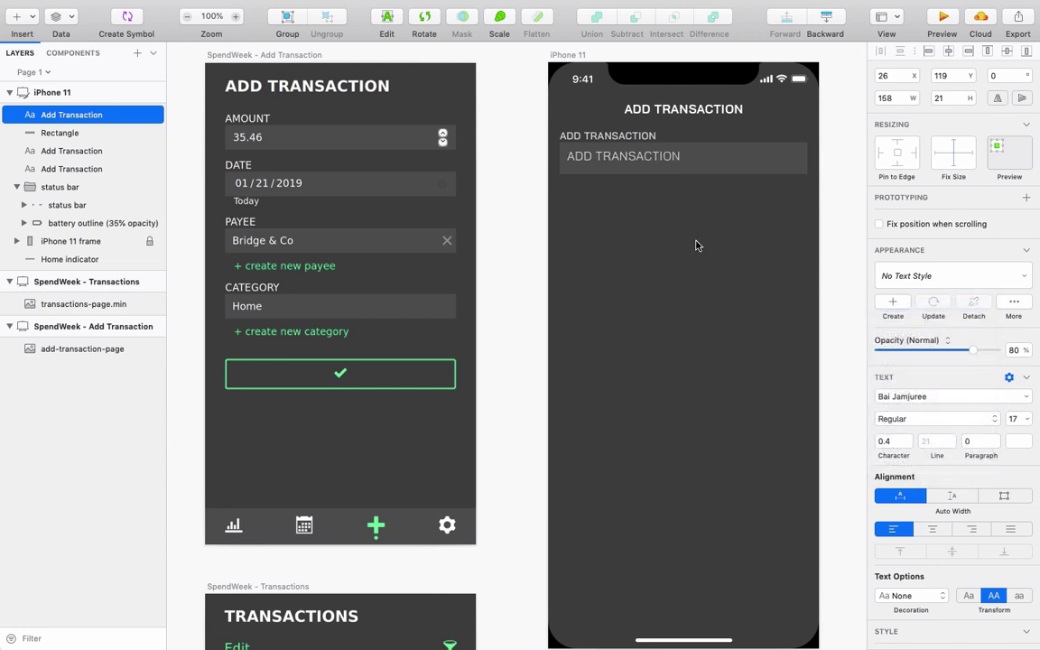
key(0)
click(970, 596)
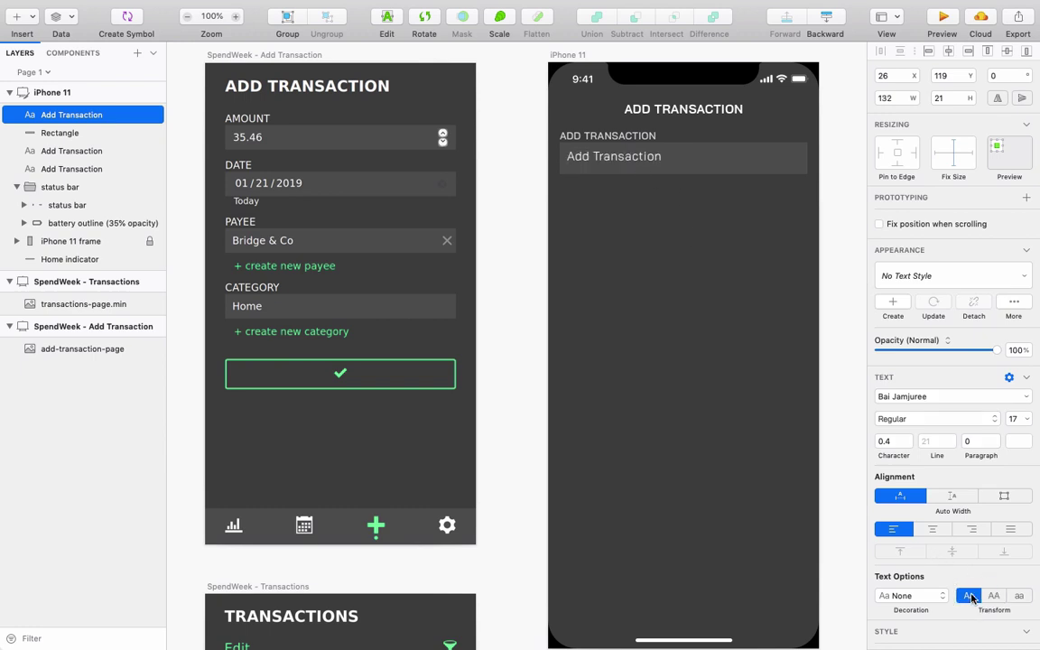
Replace the field text with 35.46.
key(Return)
key(super+a)
text(35.46)
click(688, 229)
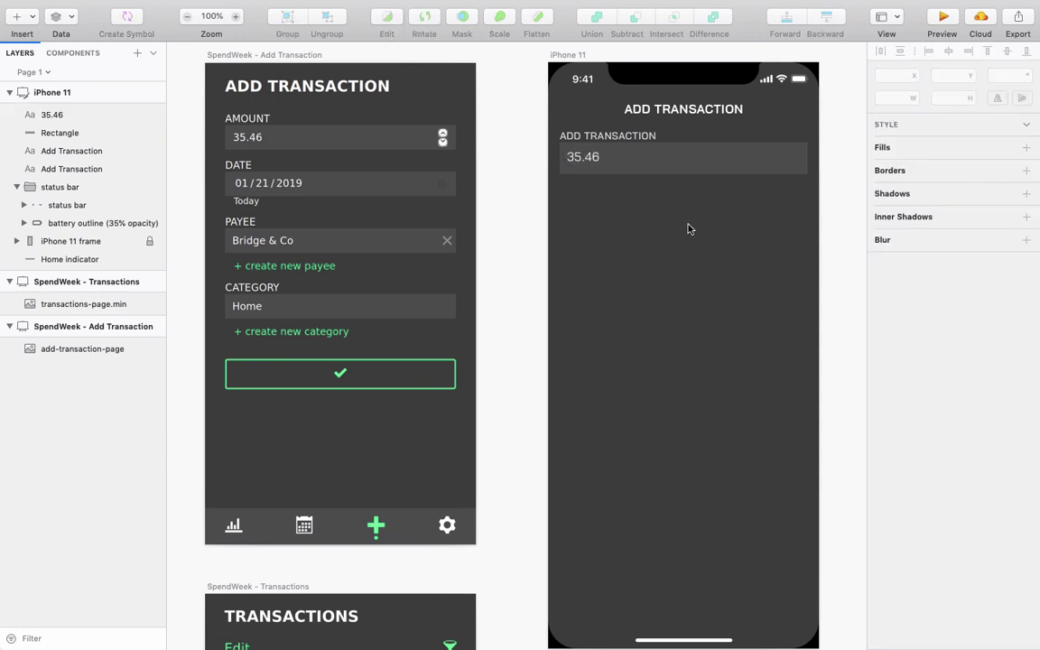
click(562, 135)
Left-align the label with 35.46 and move the label and field lower.
shift+click(582, 165)
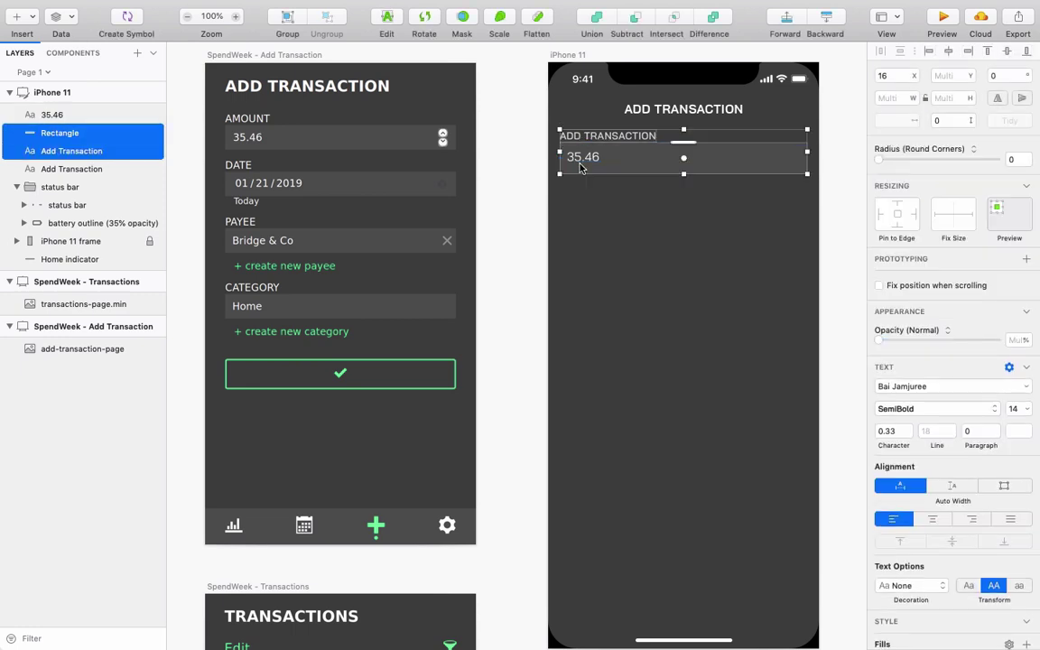
shift+click(582, 168)
click(598, 241)
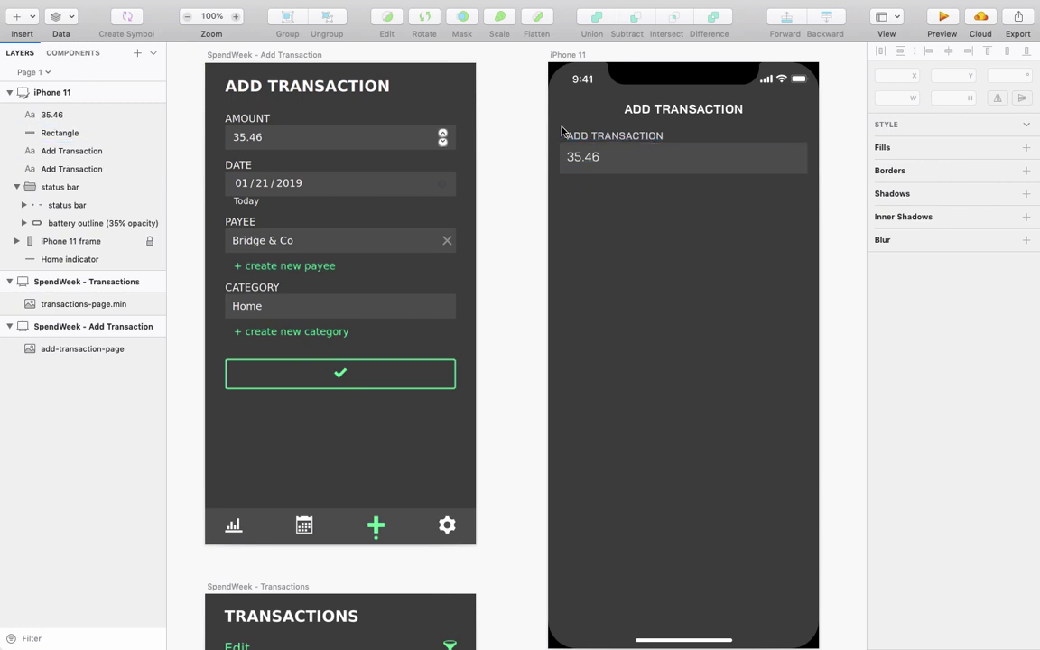
drag(560, 119, 628, 193)
click(635, 216)
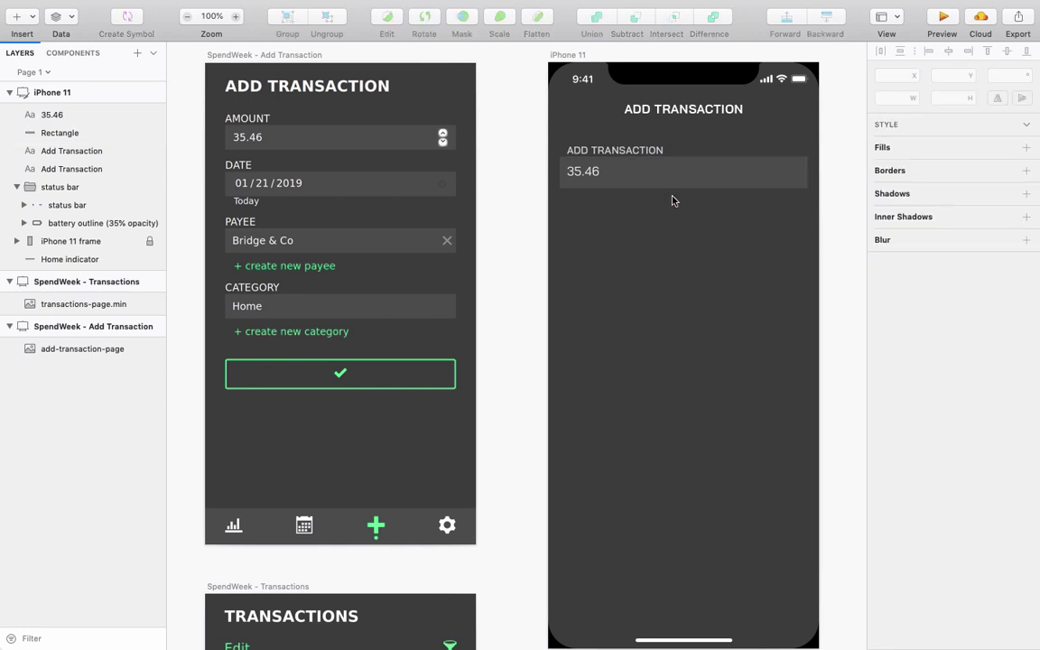
click(562, 52)
Try a 10% opacity header rectangle, then delete it.
key(r)
drag(555, 62, 819, 137)
key(1)
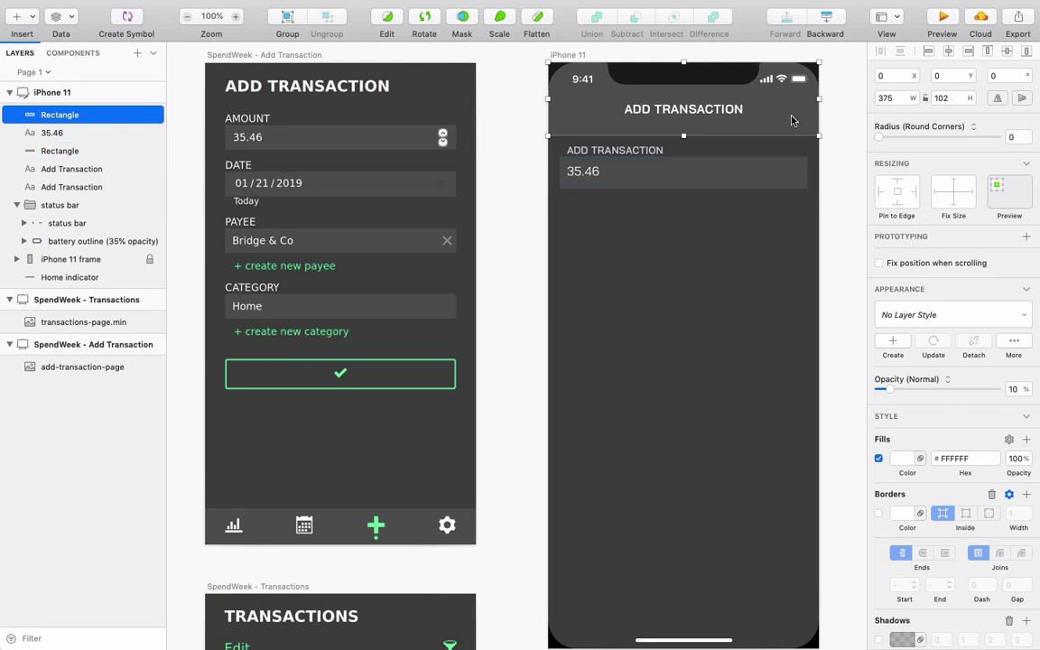
key(Delete)
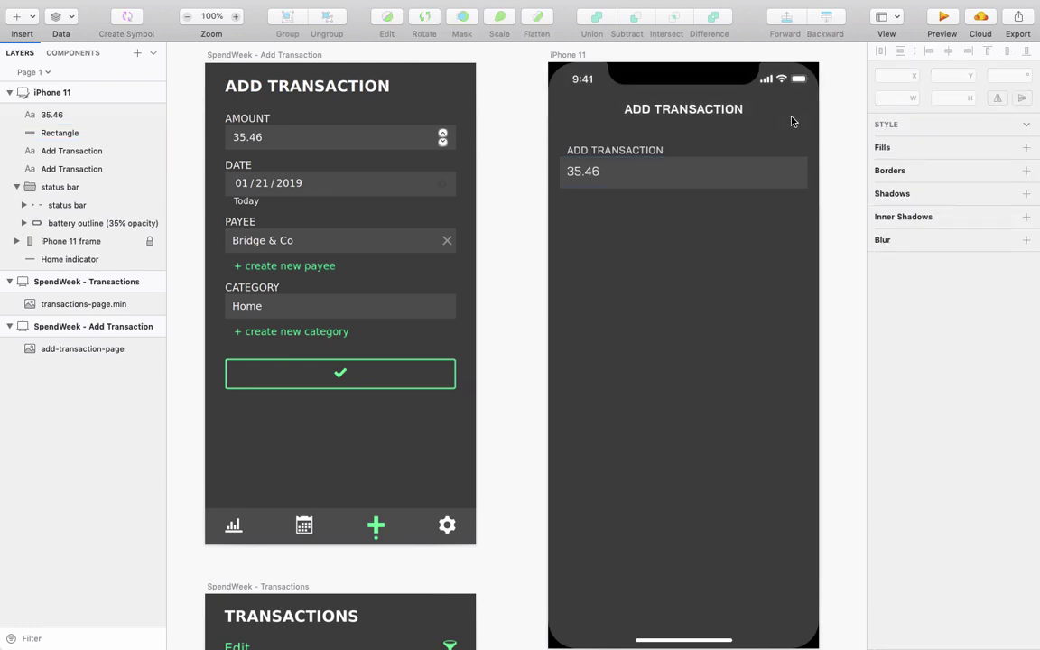
Draw a full-width line under the header with start X 0.5 and 10% opacity.
key(ctrl+r)
scroll(569, 86, right, 1)
scroll(568, 85, right, 1)
key(l)
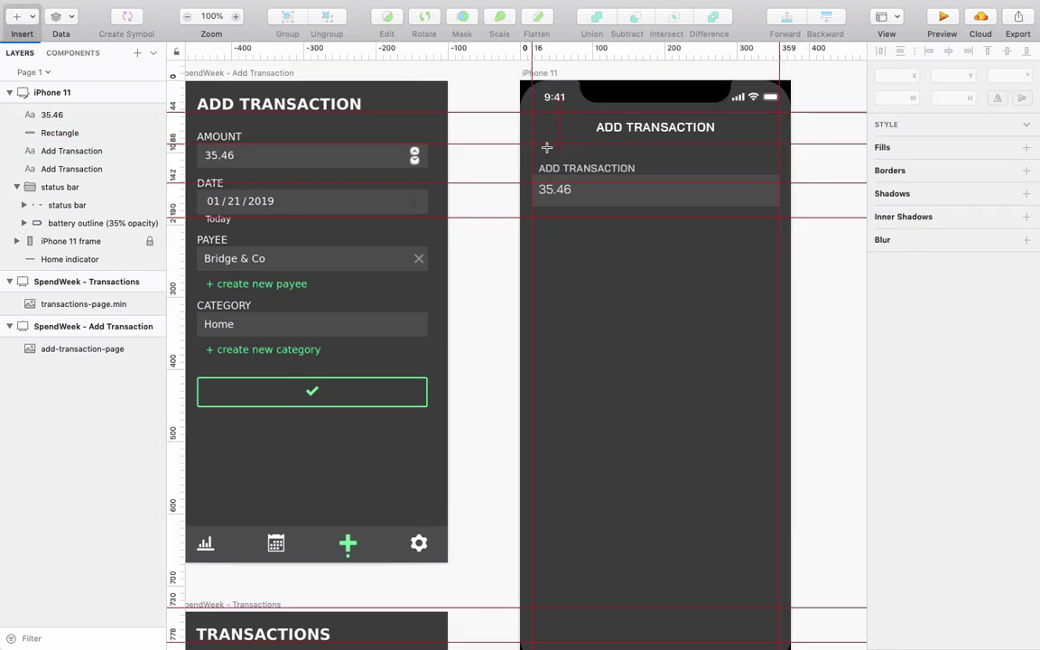
drag(525, 144, 791, 144)
click(948, 76)
text(0.5)
key(Tab)
click(654, 145)
key(1)
key(ctrl+r)
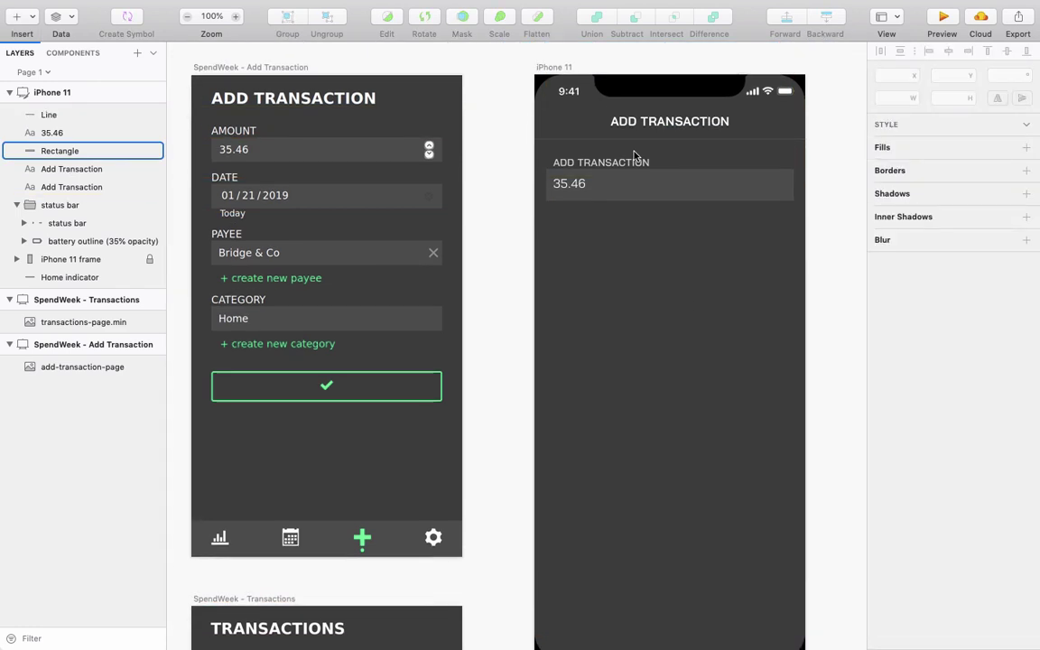
Nudge the label, field and amount down 1 px.
click(627, 136)
click(715, 249)
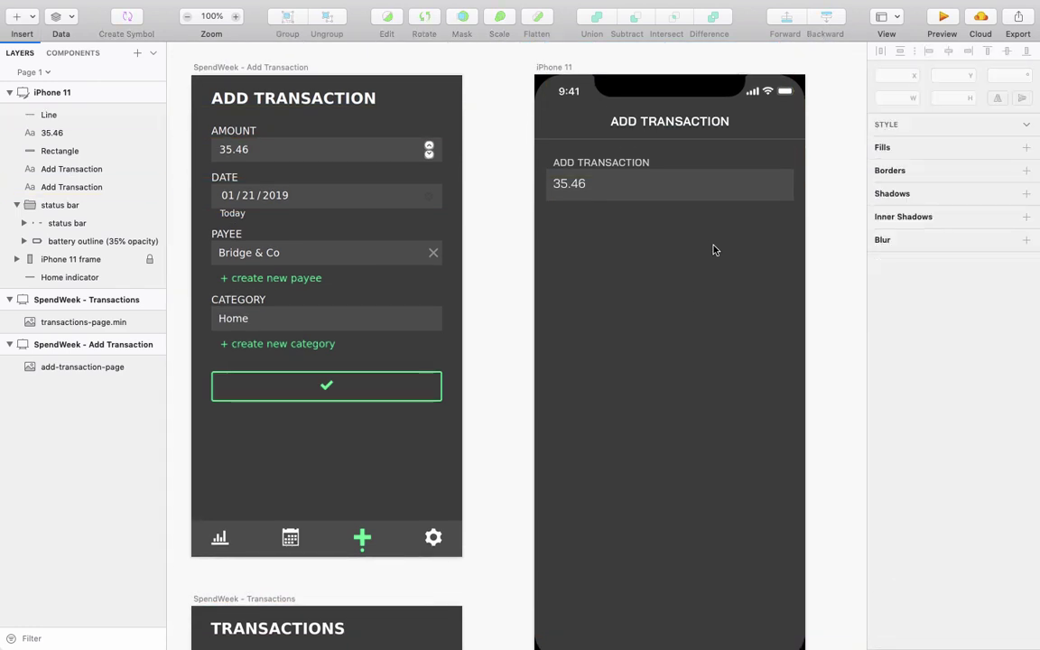
drag(713, 248, 492, 151)
key(Down)
Duplicate 35.46, change the original to $, and place the amount right after it.
click(496, 316)
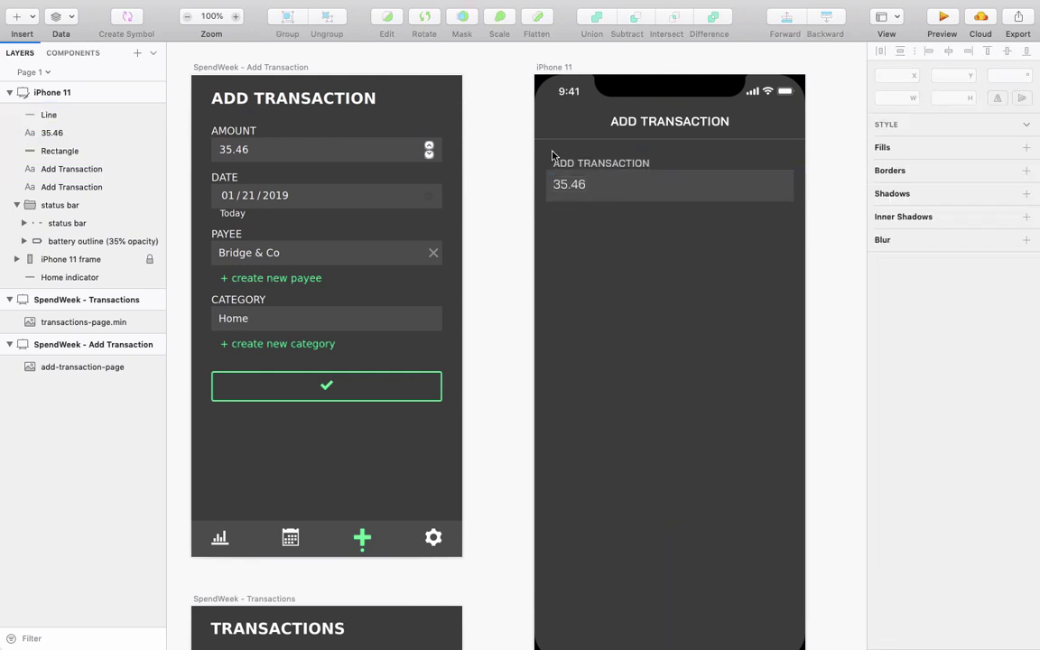
click(569, 184)
key(ctrl+d)
double_click(560, 184)
text($)
key(Escape)
drag(599, 186, 558, 187)
click(557, 186)
click(623, 255)
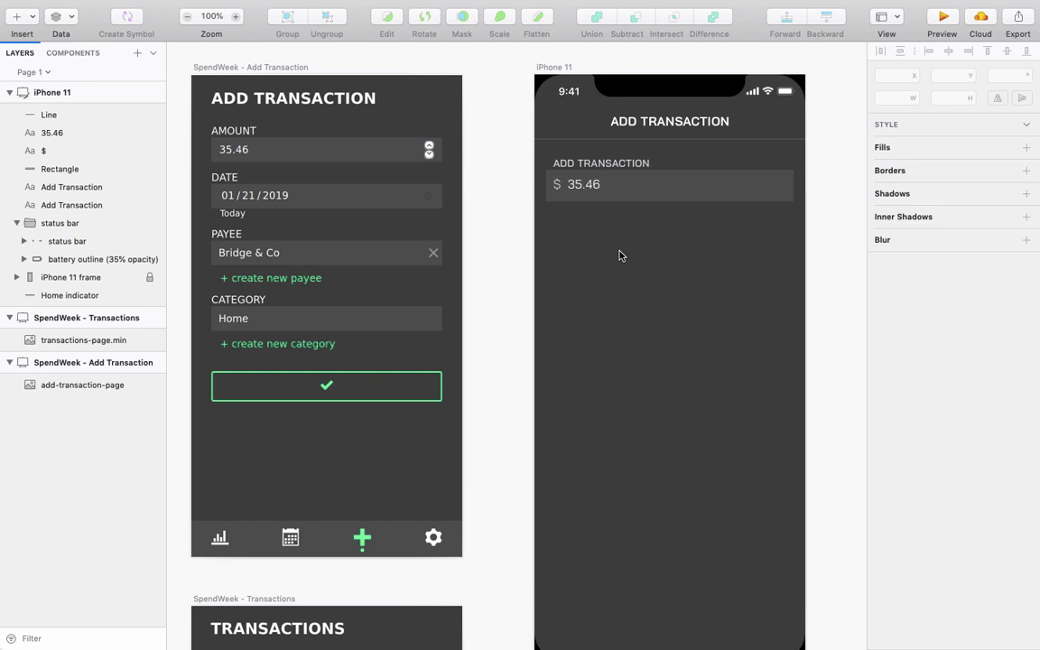
click(395, 179)
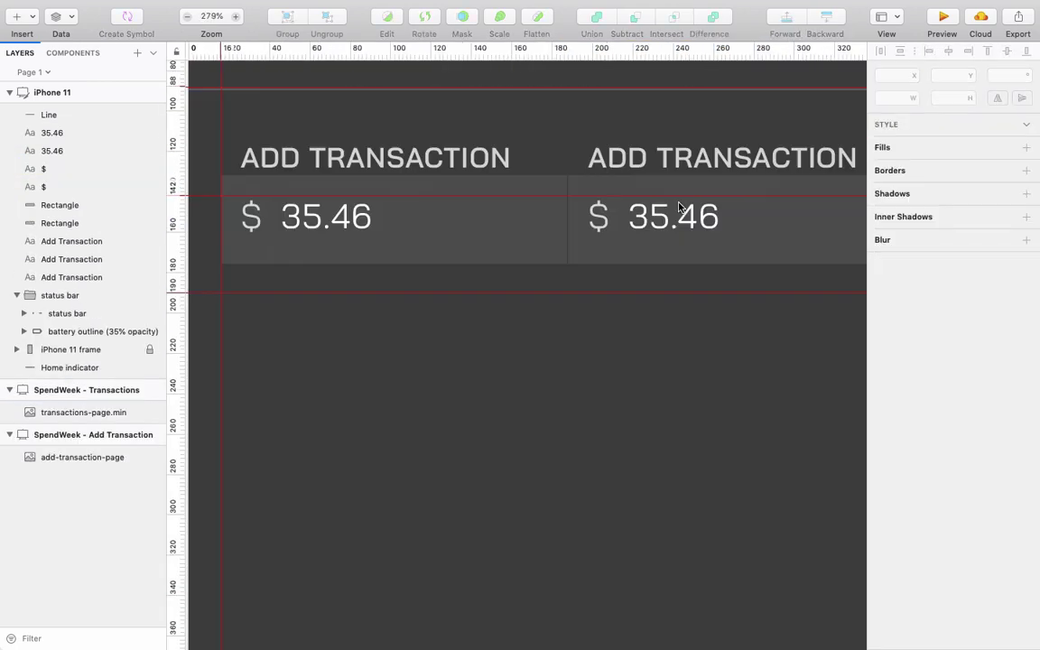
Set the copied field's value to 1/21/2020, beside the $ 35.46 amount field.
click(629, 262)
click(743, 383)
key(super+0)
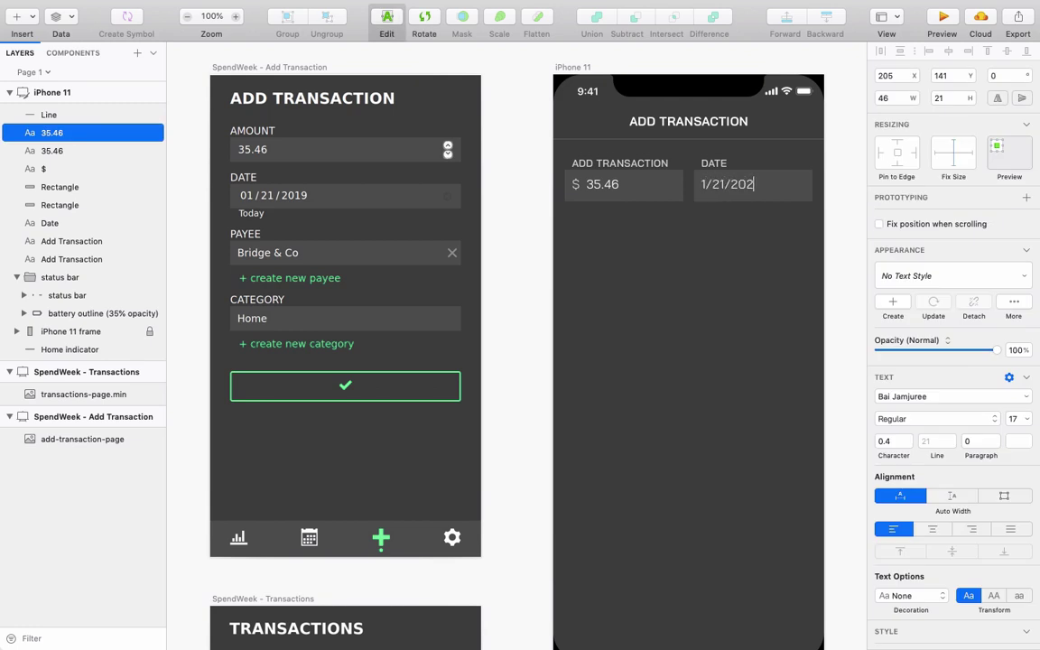
click(731, 267)
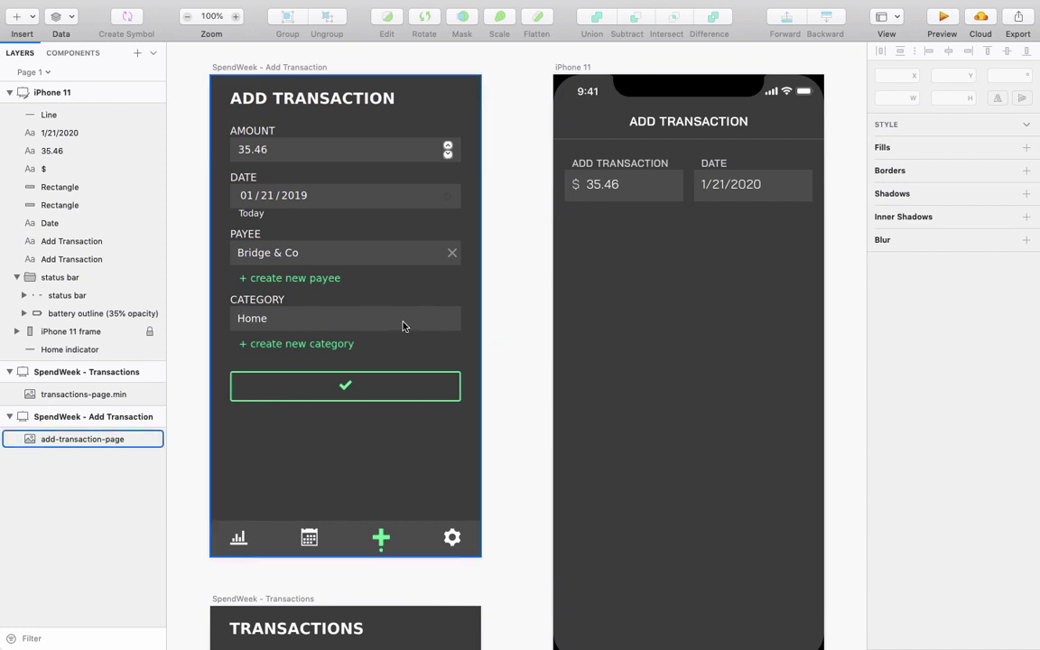
Copy the date field below the amount row as a full-width PAYEE field reading Bridge & Co.
drag(692, 155, 818, 197)
drag(731, 186, 607, 242)
double_click(587, 219)
text(Payee)
click(672, 242)
drag(683, 242, 813, 241)
double_click(593, 241)
text(Bridge & Co.)
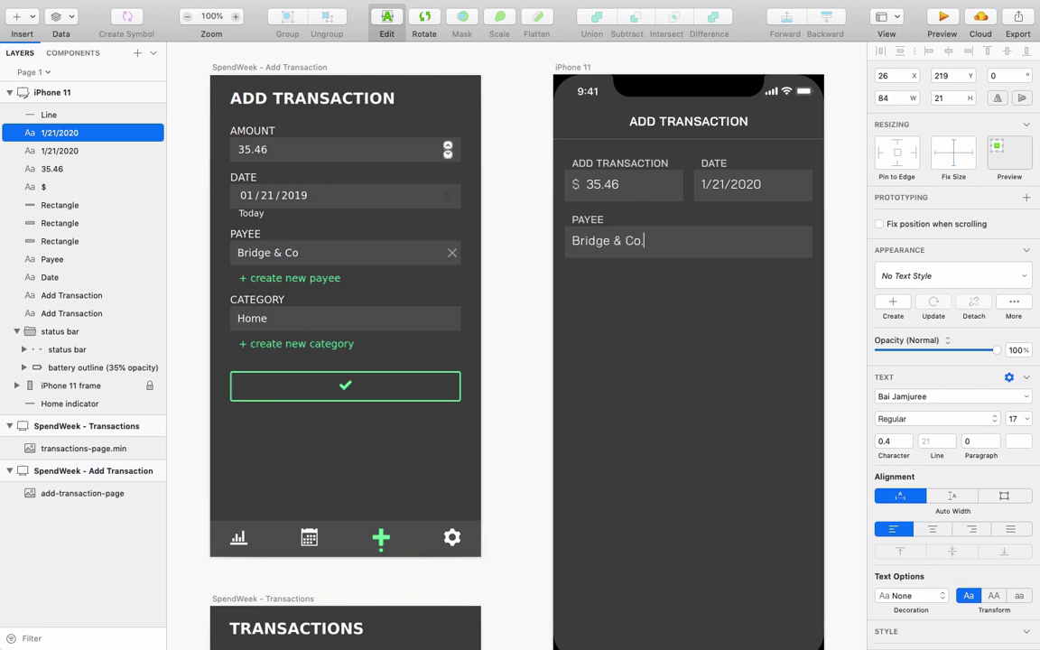
key(Escape)
Add a white material chevron-right icon at the payee field's right end.
key(super+apostrophe)
text(material chevron)
key(Return)
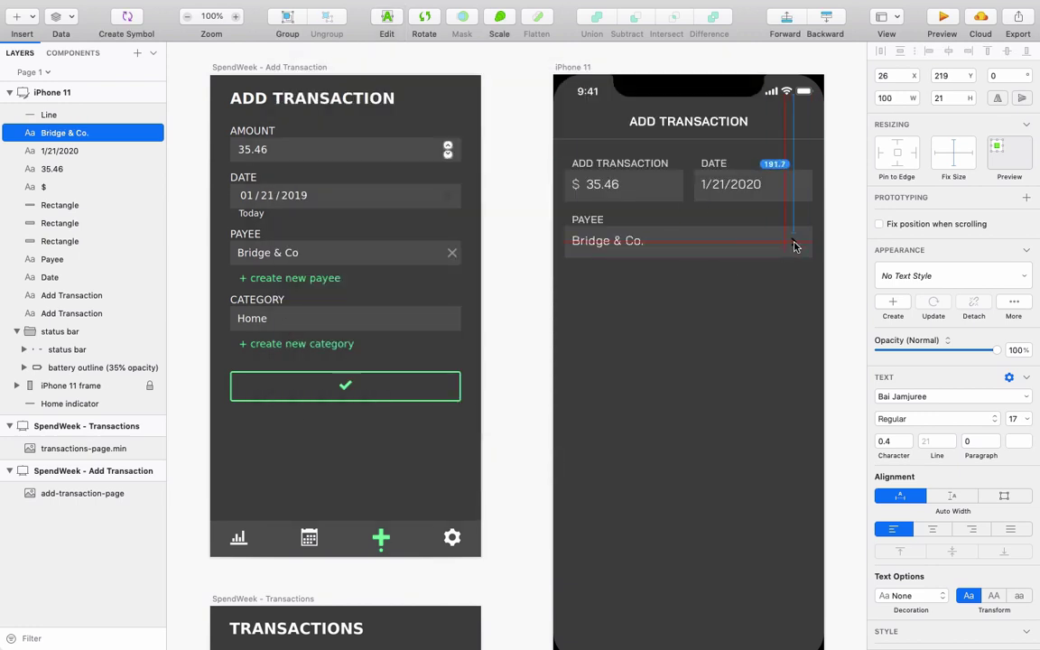
click(793, 244)
click(953, 371)
click(858, 525)
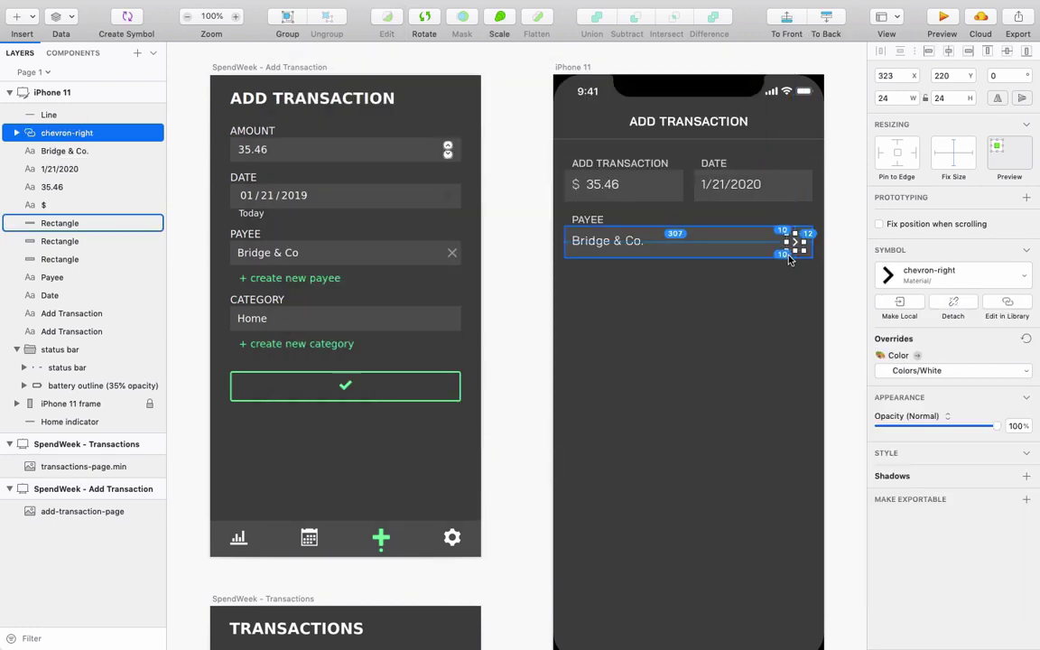
Duplicate the payee row 16 px below as a CATEGORY field reading Home.
click(774, 322)
drag(561, 211, 804, 257)
alt+drag(590, 249, 590, 306)
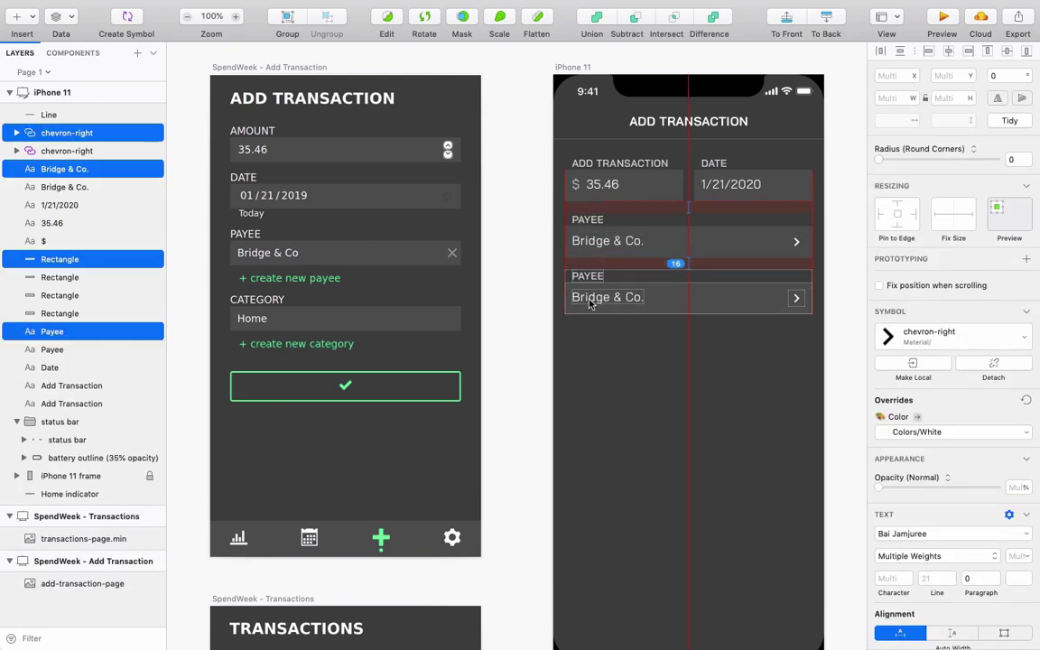
click(704, 298)
double_click(588, 275)
text(Category)
key(Escape)
double_click(594, 297)
text(Home)
key(Escape)
Duplicate the category field further down as a centred, bold ADD button.
drag(601, 357, 621, 294)
key(super+d)
double_click(588, 353)
text(HOME)
key(Escape)
key(Return)
text(Add)
key(super+alt+v)
Fill the ADD button with the check button's green, brightness 85 (#00D992).
click(745, 355)
key(ctrl+c)
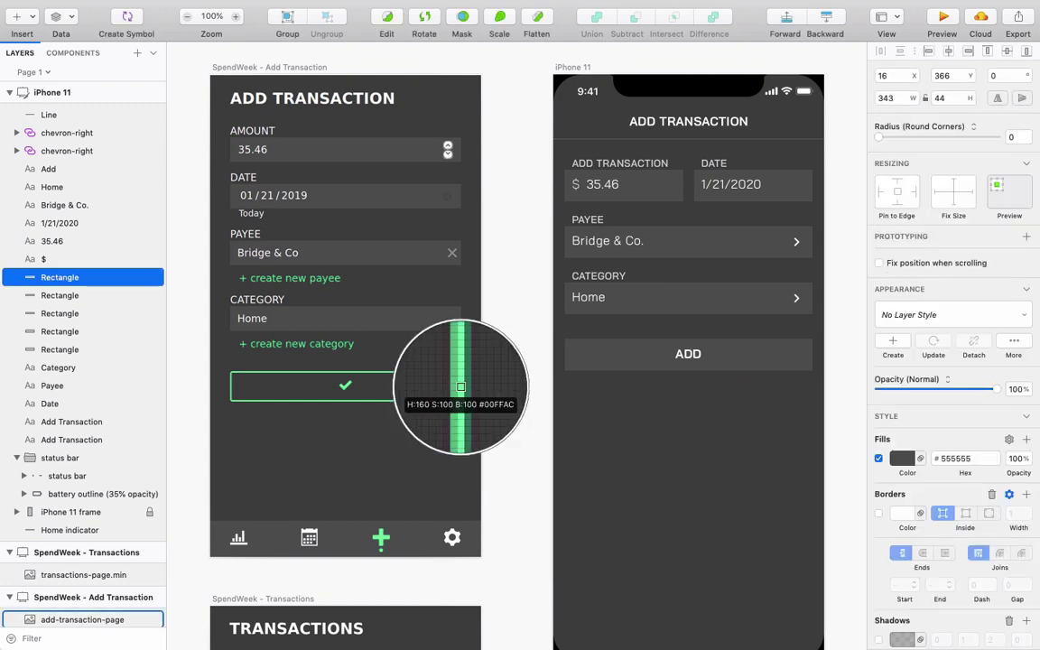
click(458, 379)
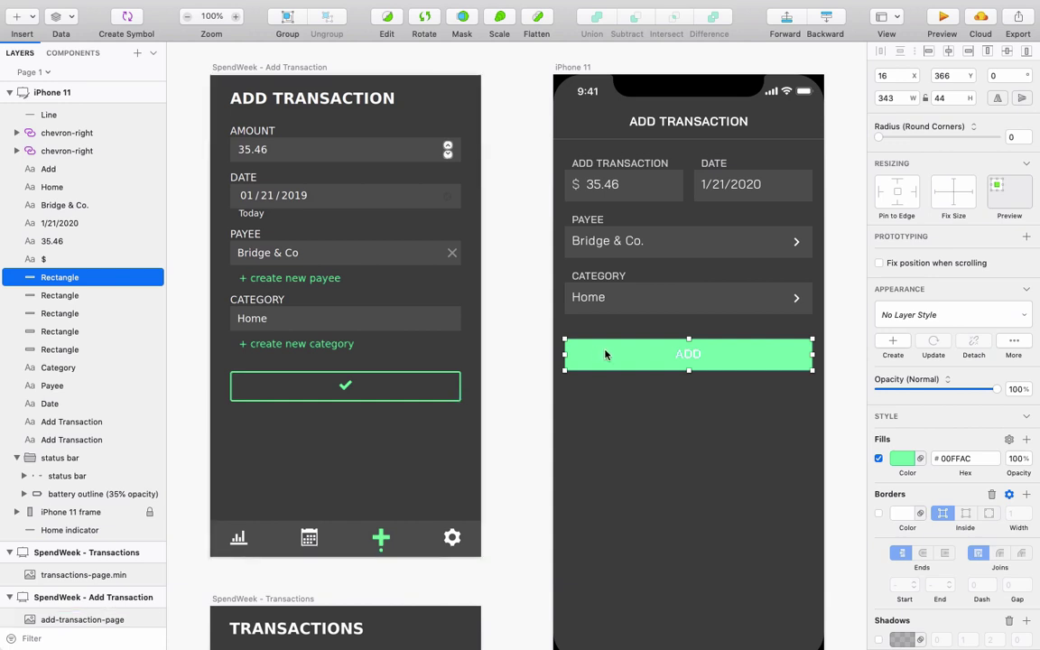
click(691, 359)
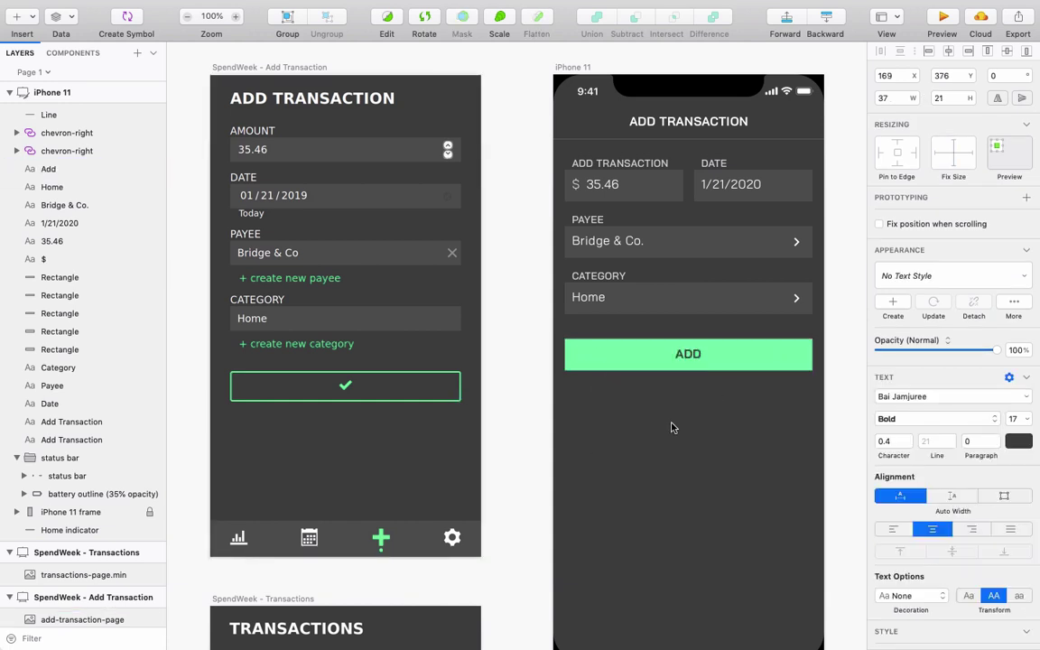
click(621, 363)
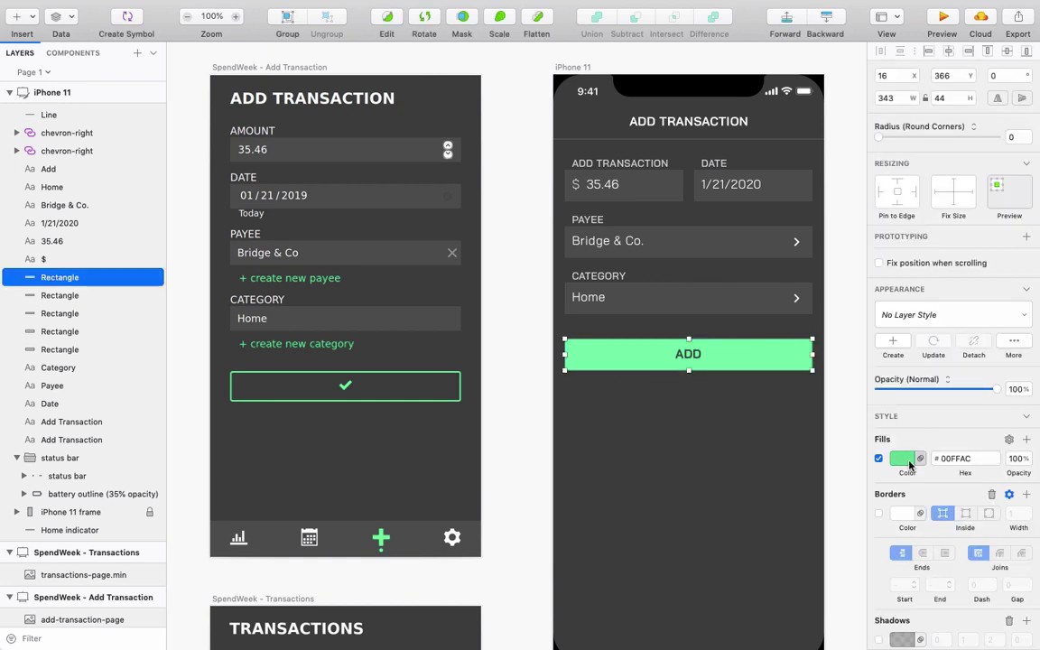
click(901, 457)
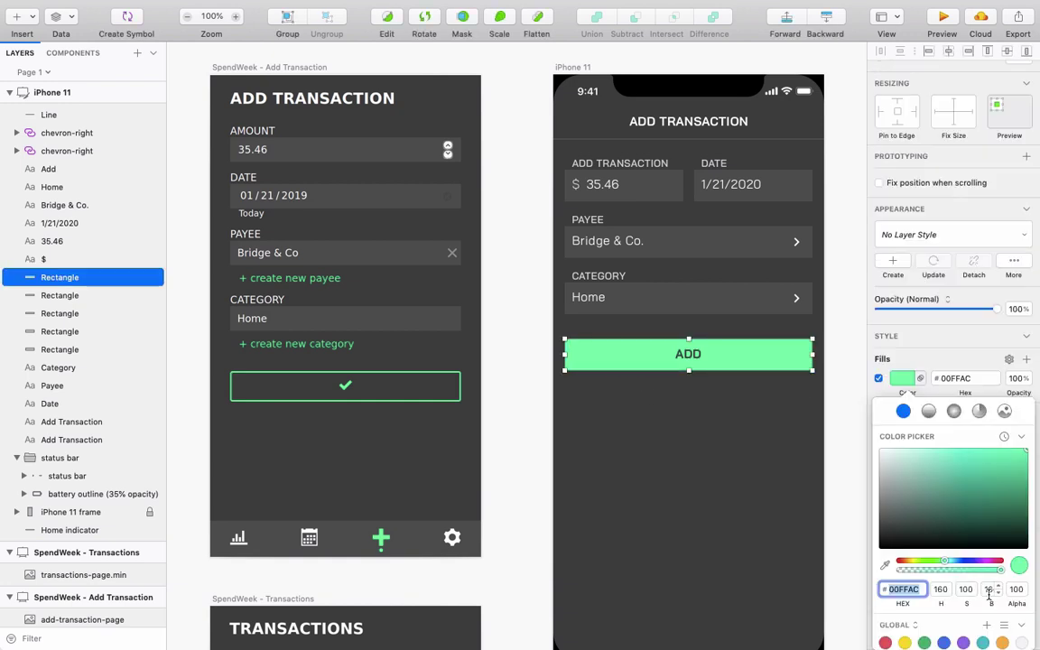
click(990, 589)
text(85)
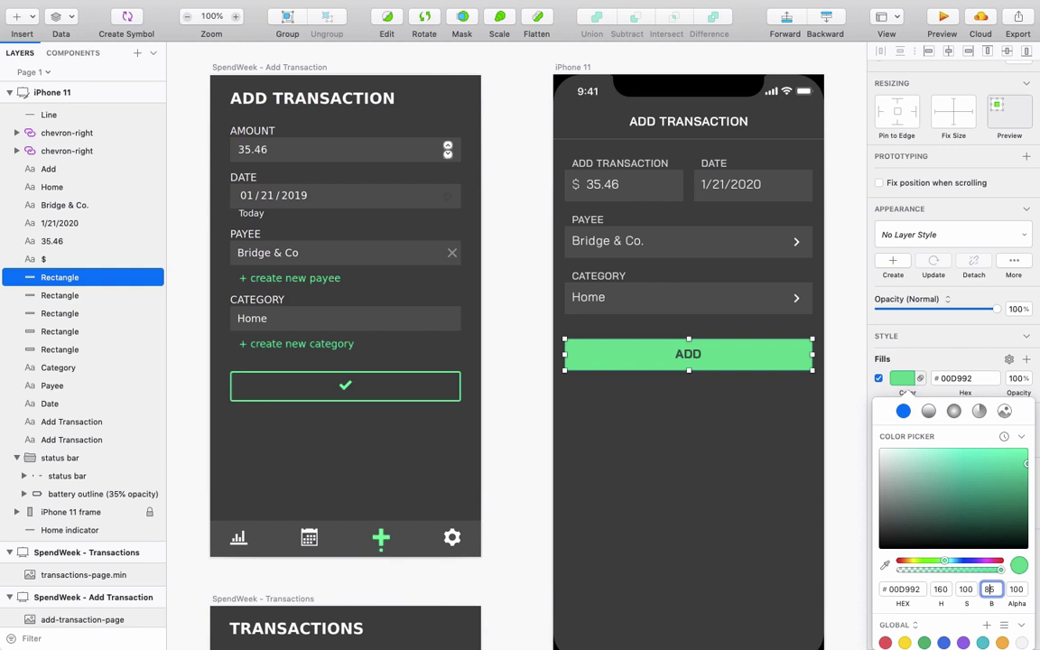
Give the iPhone 11 artboard a #2E3331 background with saturation 10 and brightness 20.
key(Escape)
click(742, 527)
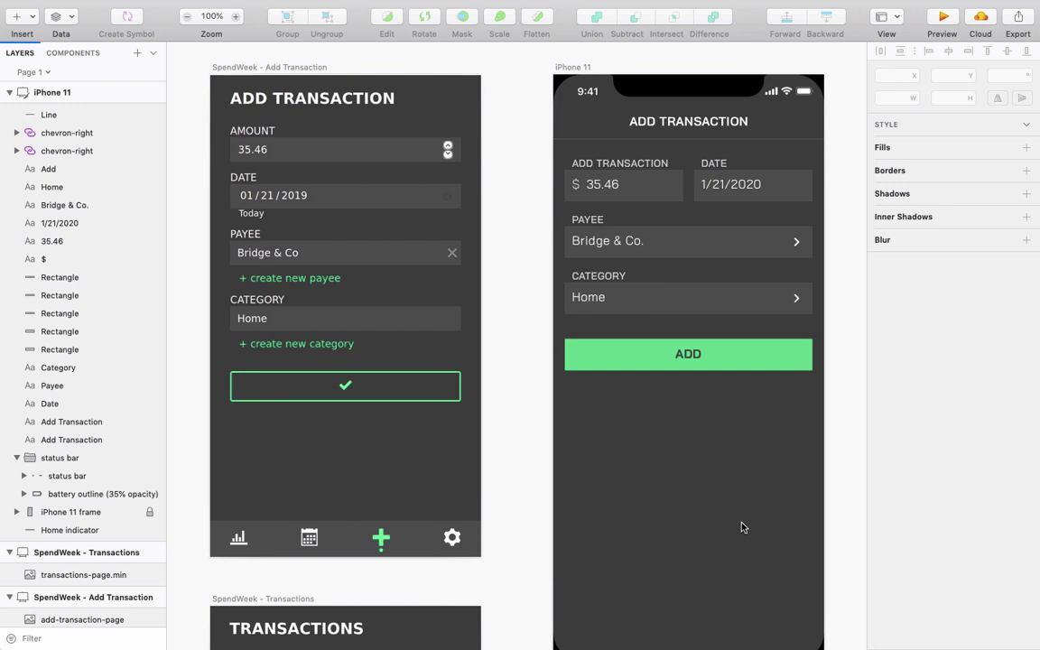
click(574, 67)
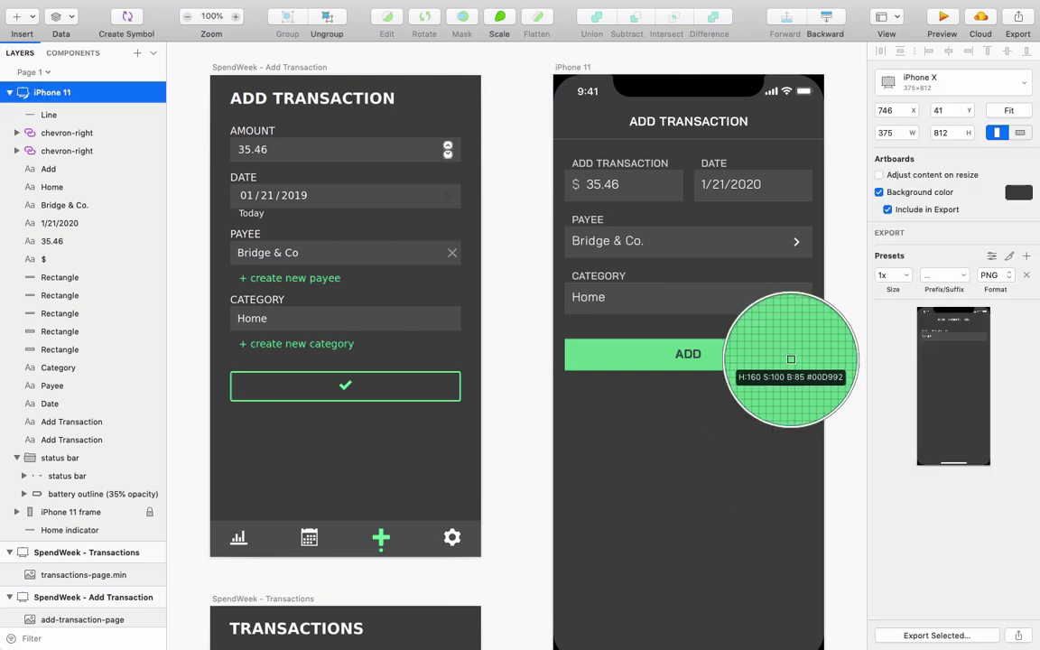
click(878, 193)
click(1018, 193)
key(Tab)
key(Tab)
key(Tab)
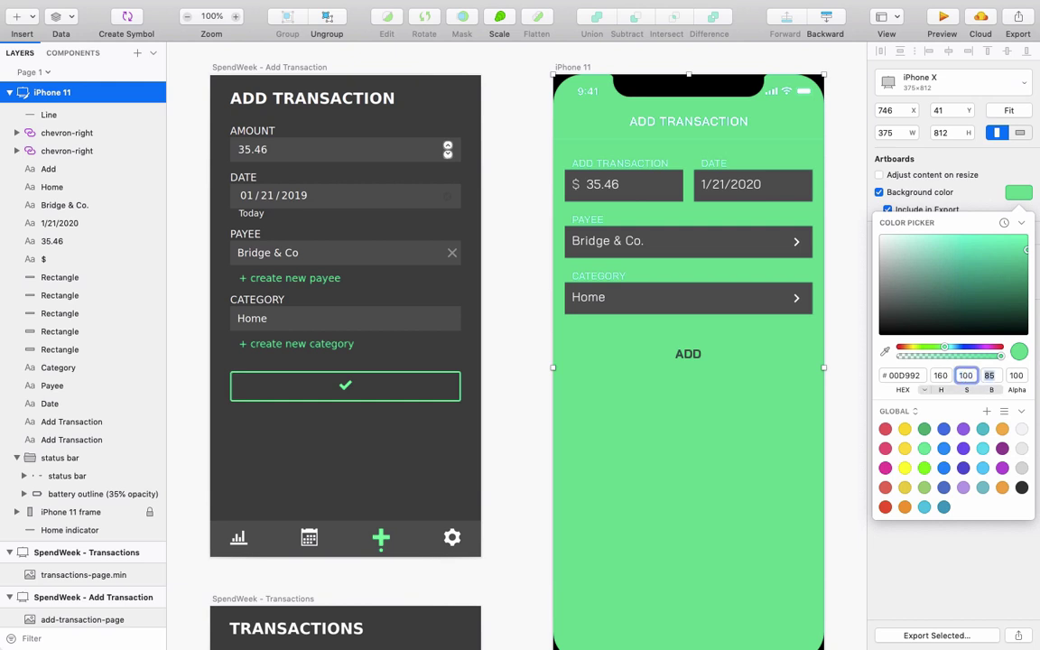
text(20)
key(shift+Tab)
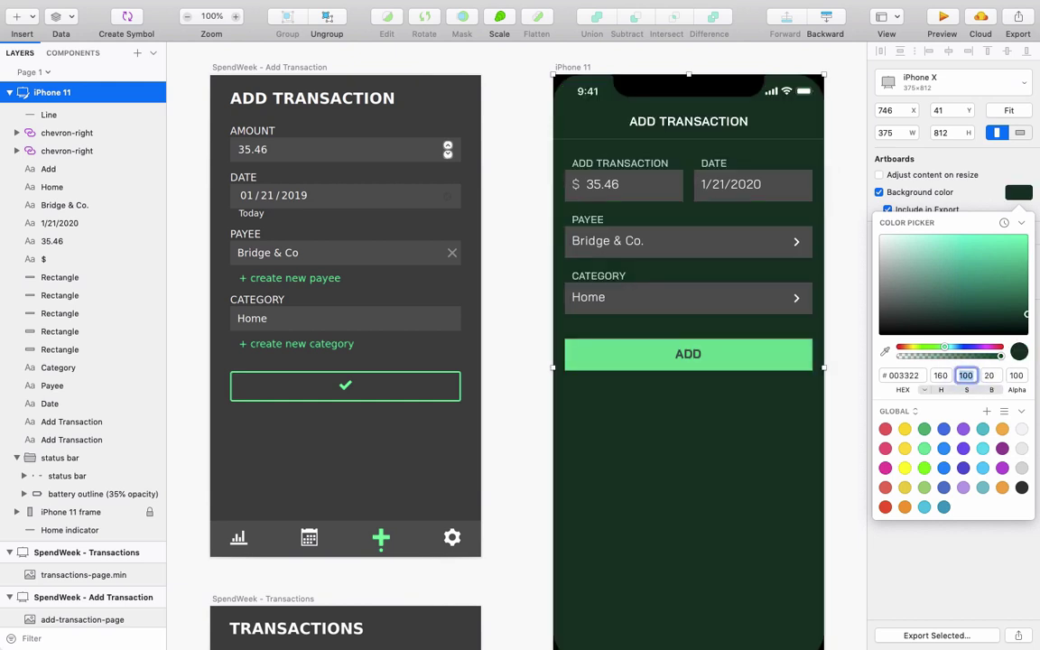
text(20)
key(Return)
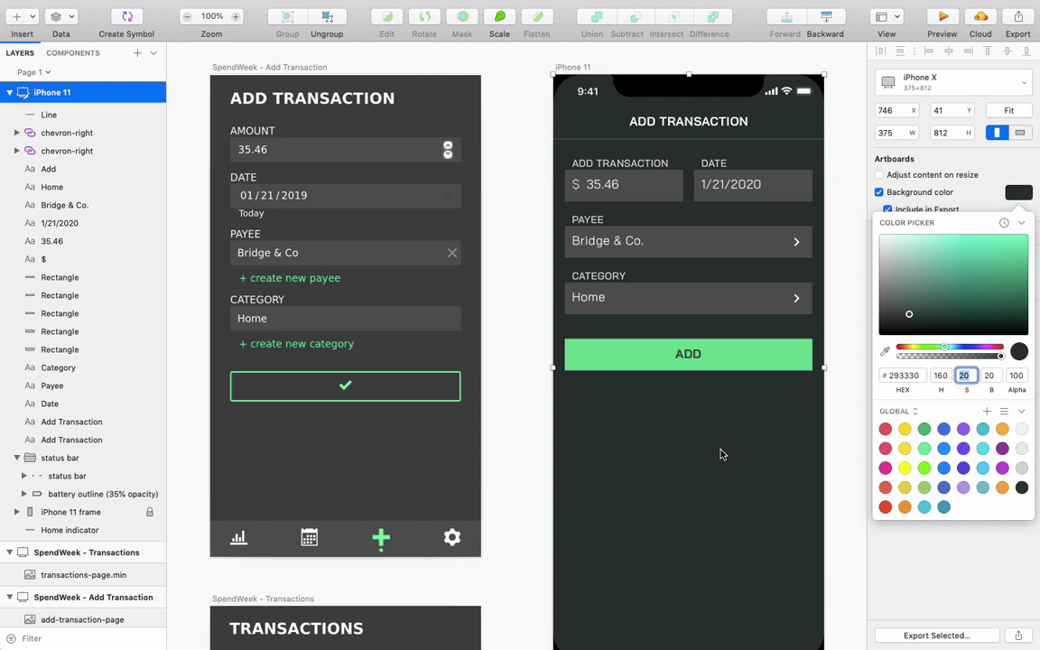
text(10)
key(Return)
click(657, 483)
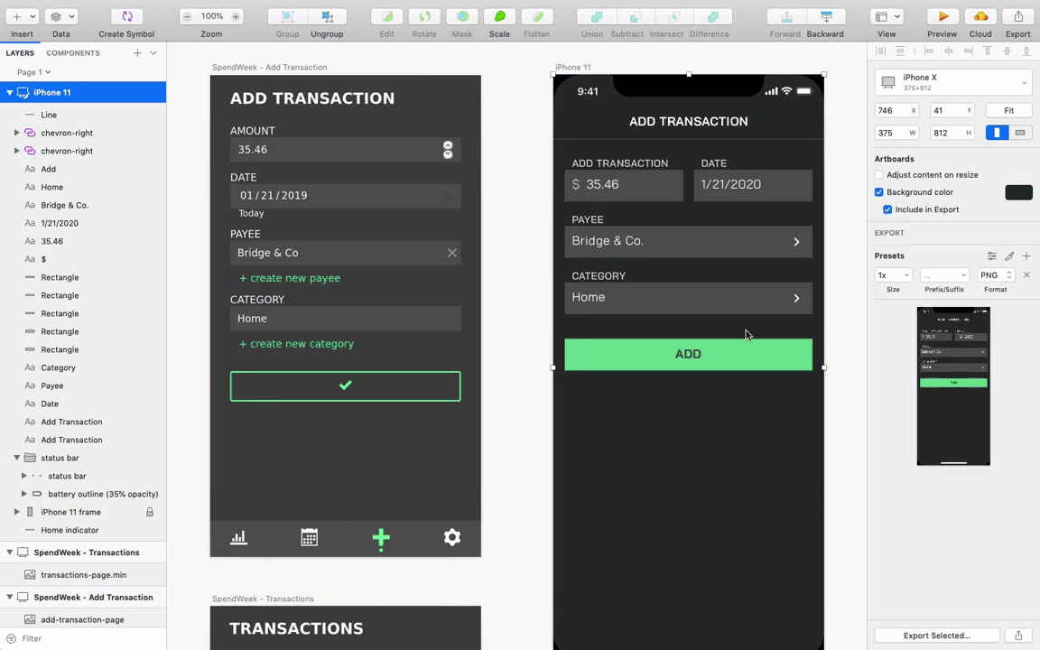
drag(750, 330, 632, 176)
Add a Home text label at the screen's bottom-left, 375/4 (93.75) wide.
key(Escape)
key(ctrl+r)
scroll(646, 557, down, 2)
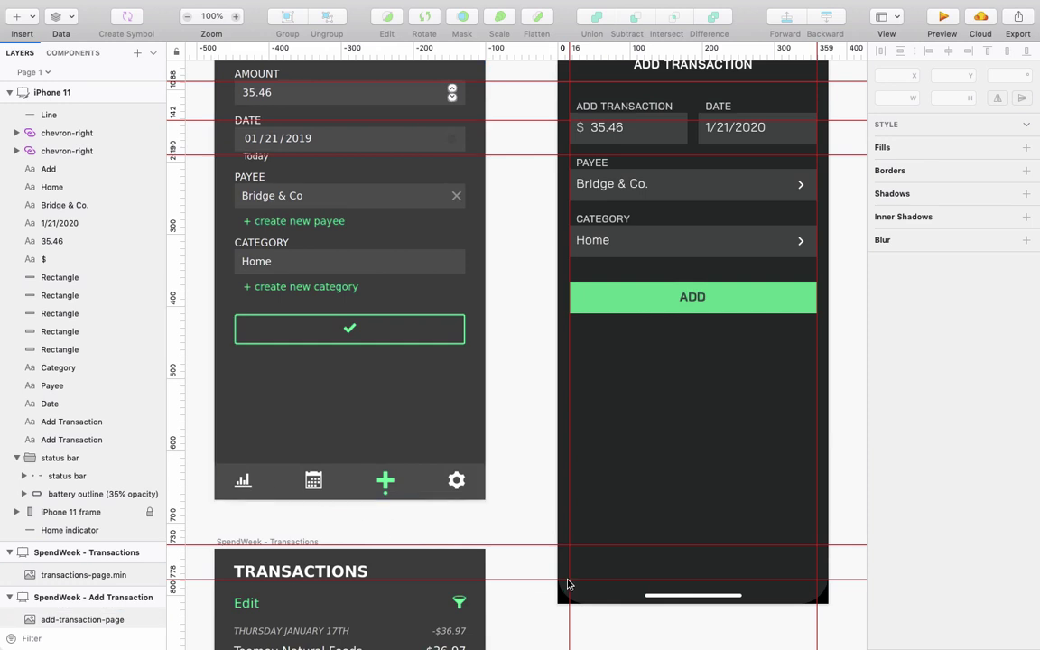
key(r)
drag(558, 564, 647, 576)
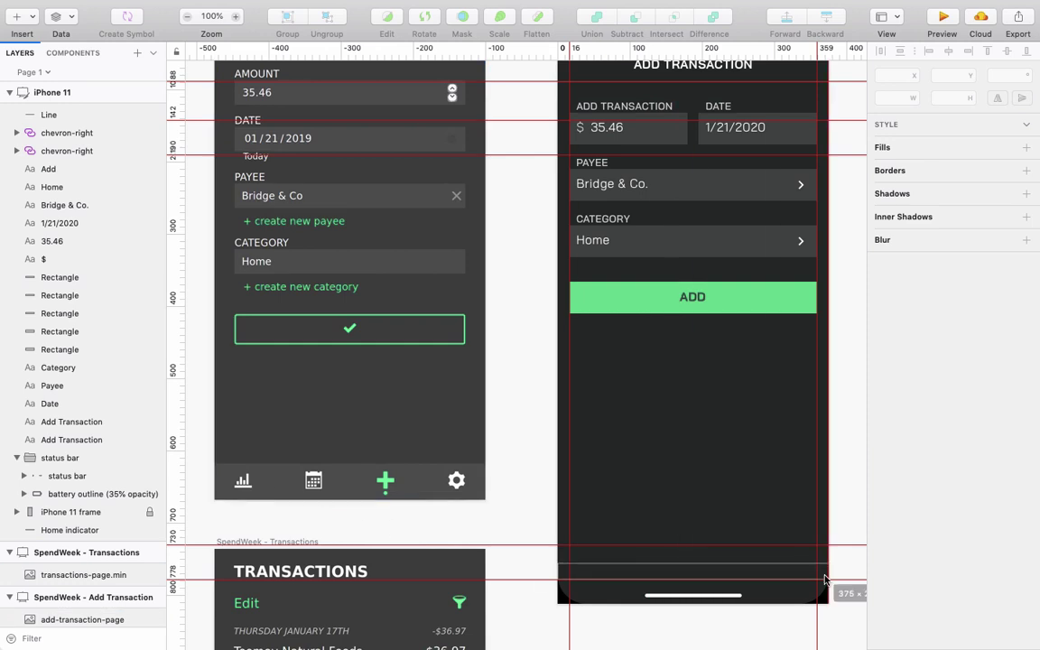
drag(823, 578, 825, 580)
text(Home)
key(Escape)
click(896, 98)
text(375/4)
key(Return)
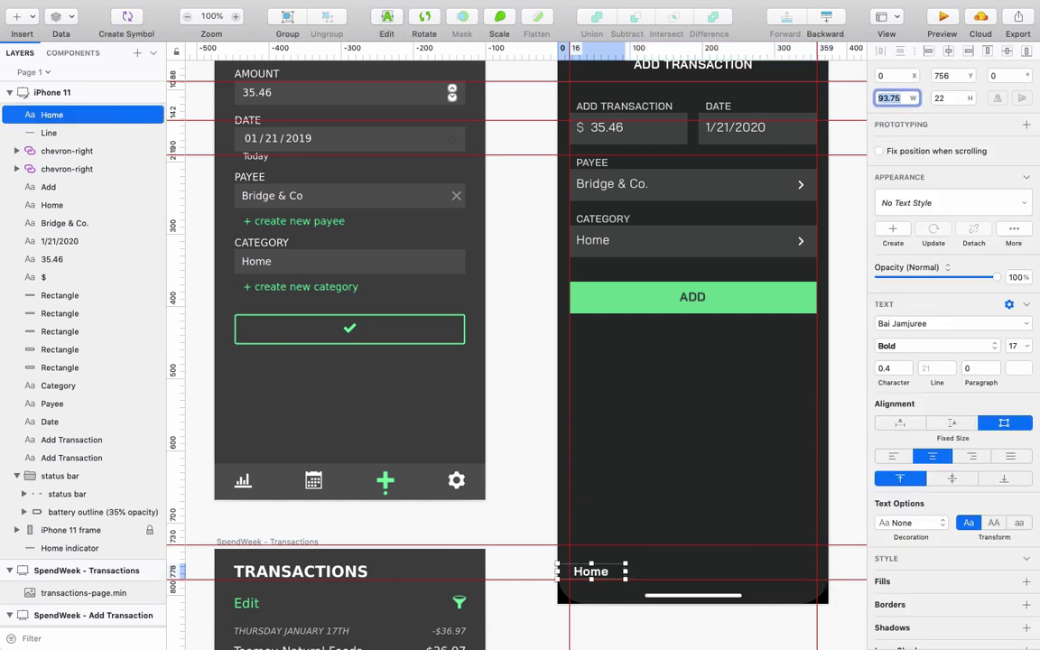
Duplicate the label across the bottom as Expenses, New Expense and Settings.
drag(594, 578, 663, 581)
key(super+d)
key(super+d)
double_click(659, 572)
text(Expenses)
key(Escape)
click(727, 571)
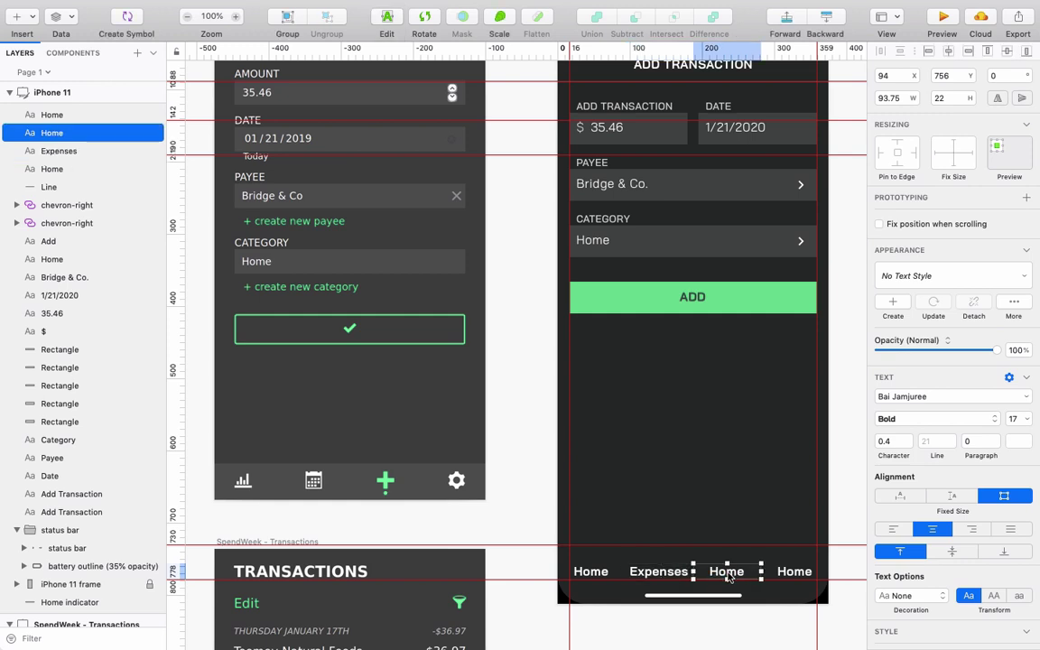
key(Return)
text(Bew)
key(BackSpace)
key(BackSpace)
key(BackSpace)
text(New Expense)
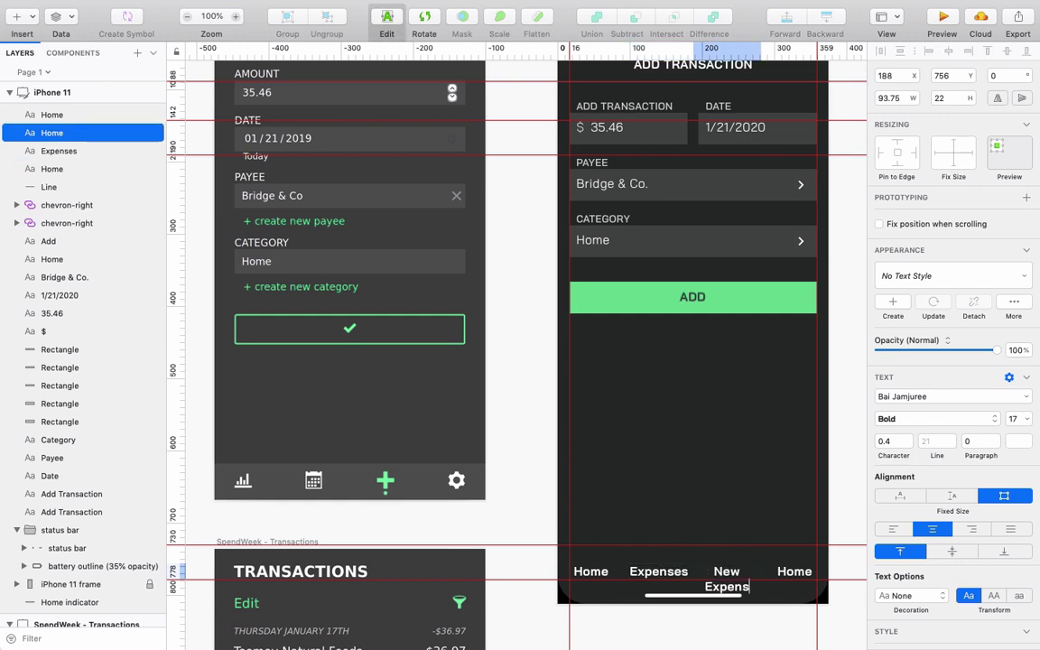
click(792, 578)
key(Return)
text(Settings)
key(Escape)
click(573, 552)
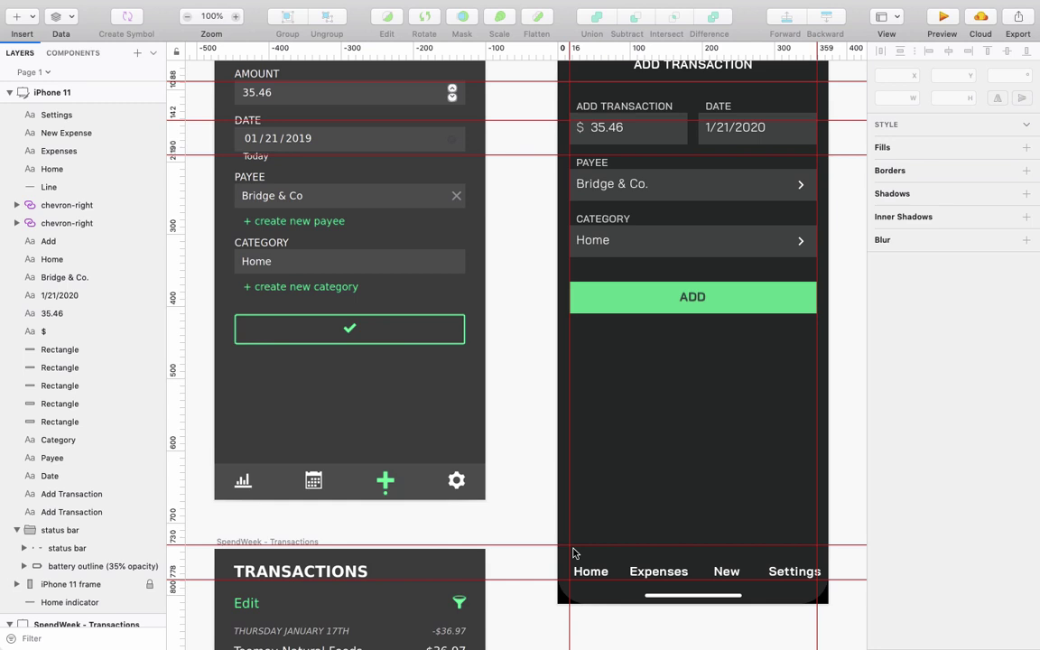
Give all four tab labels font size 11 and letter spacing 0.56.
drag(573, 552, 829, 582)
click(1014, 441)
text(11)
key(Return)
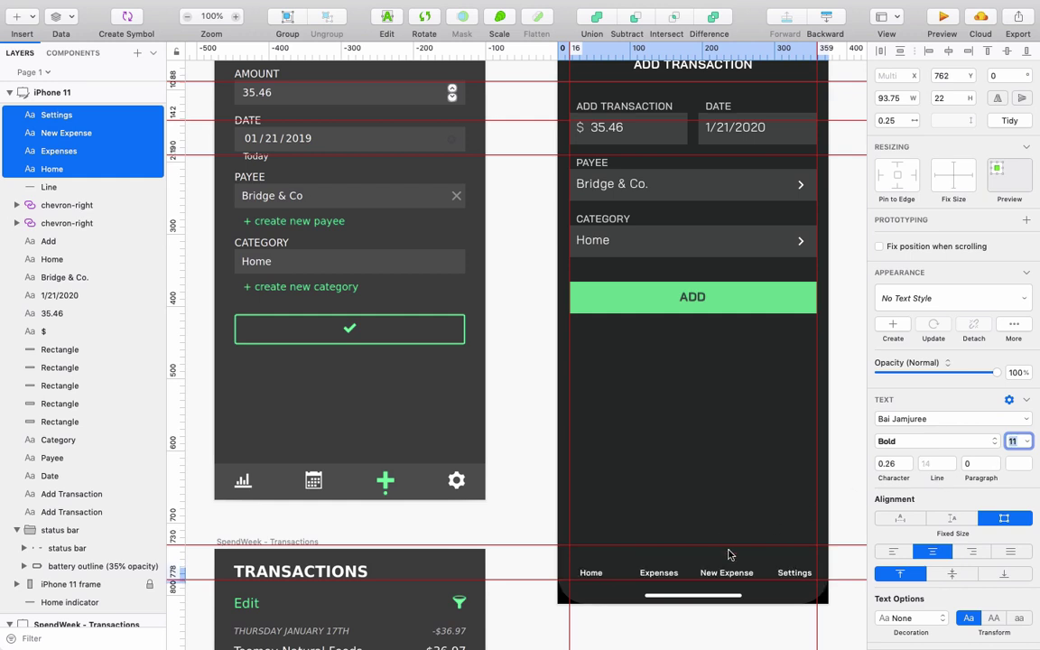
key(Escape)
click(884, 463)
text(0.56)
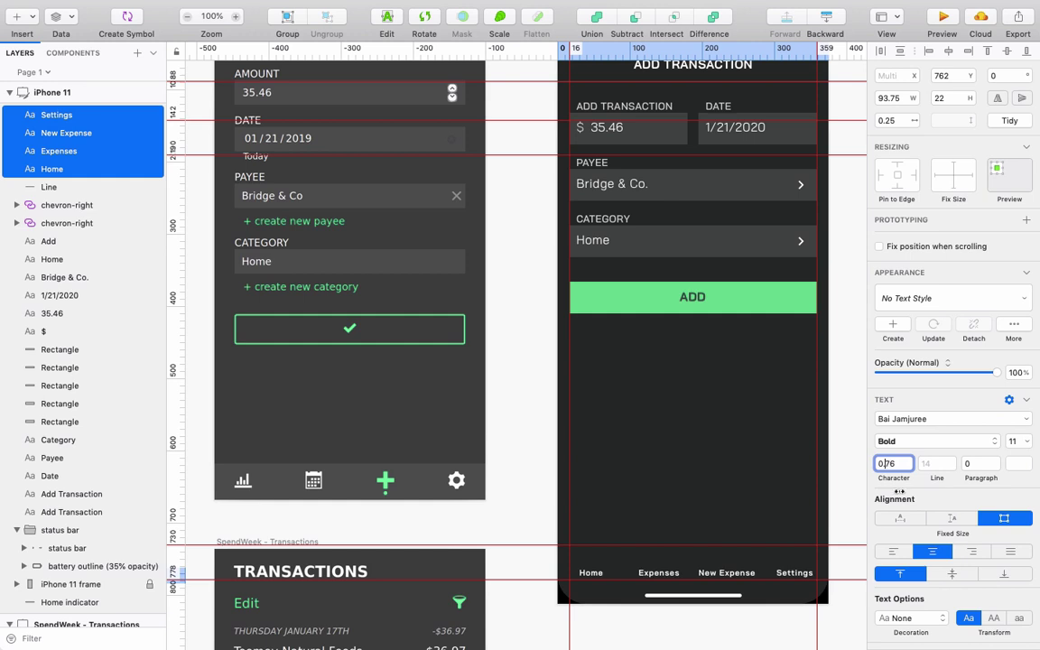
Dim the tab labels to 70% opacity, make New Expense green, and set Auto Height.
click(760, 557)
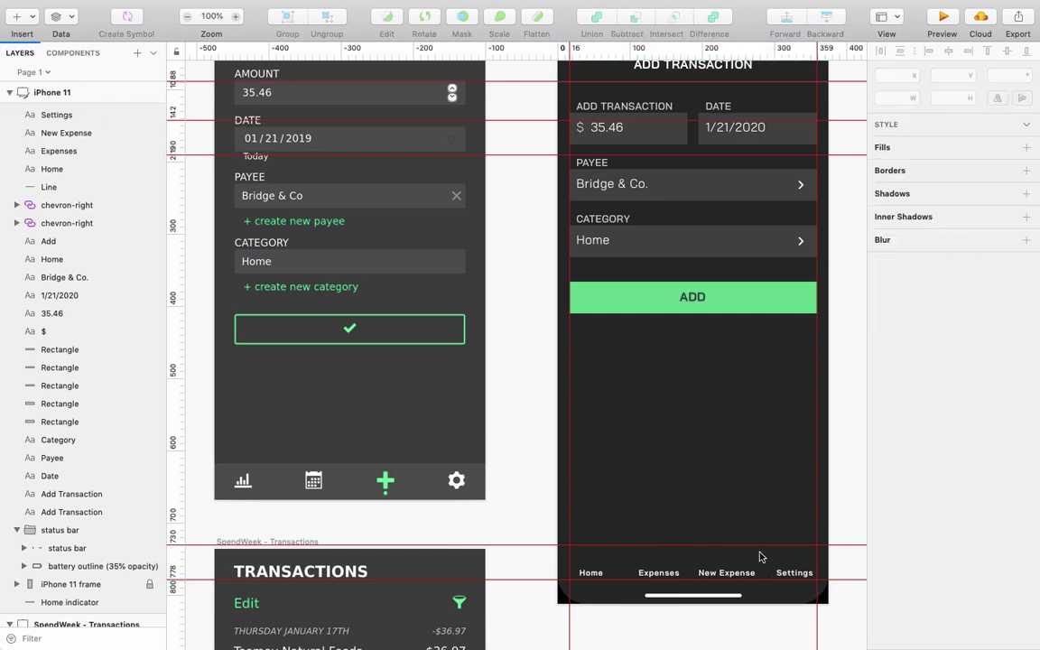
drag(580, 559, 790, 578)
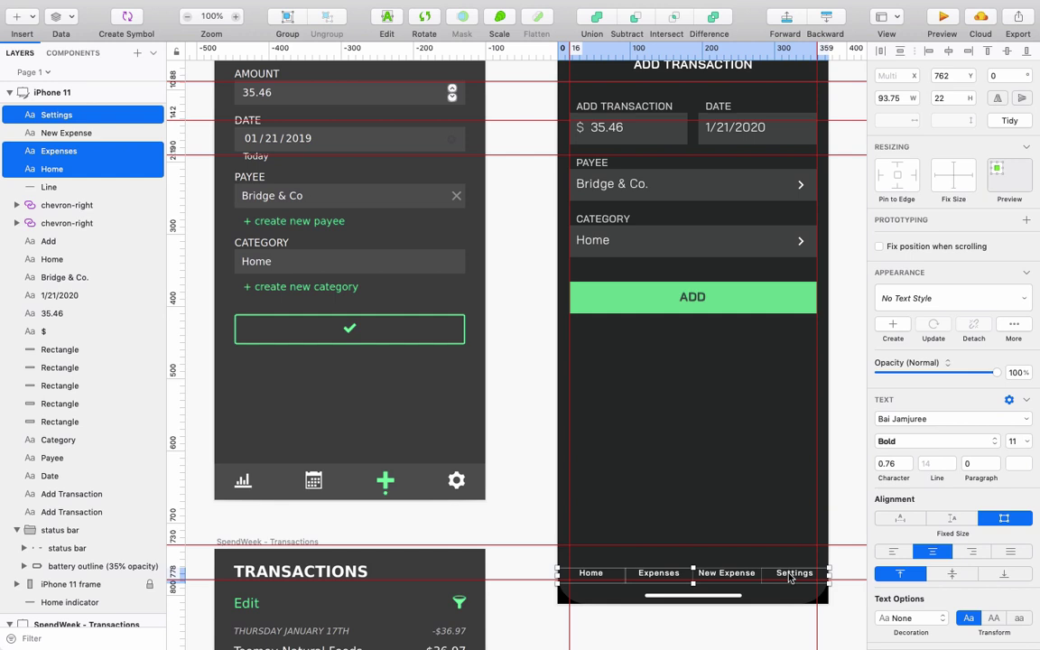
key(7)
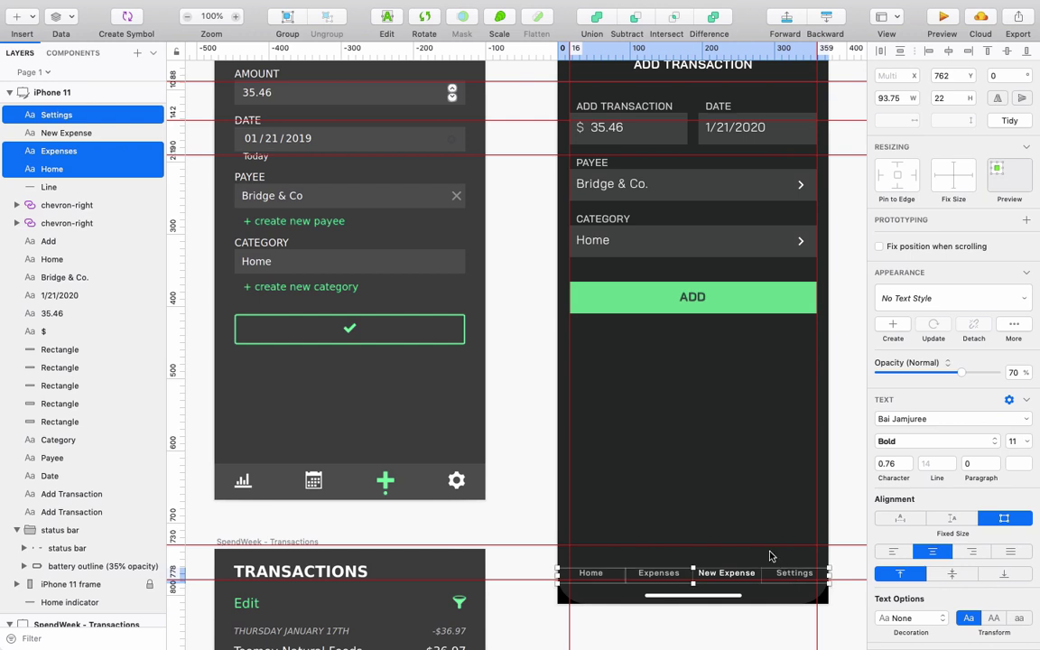
click(727, 573)
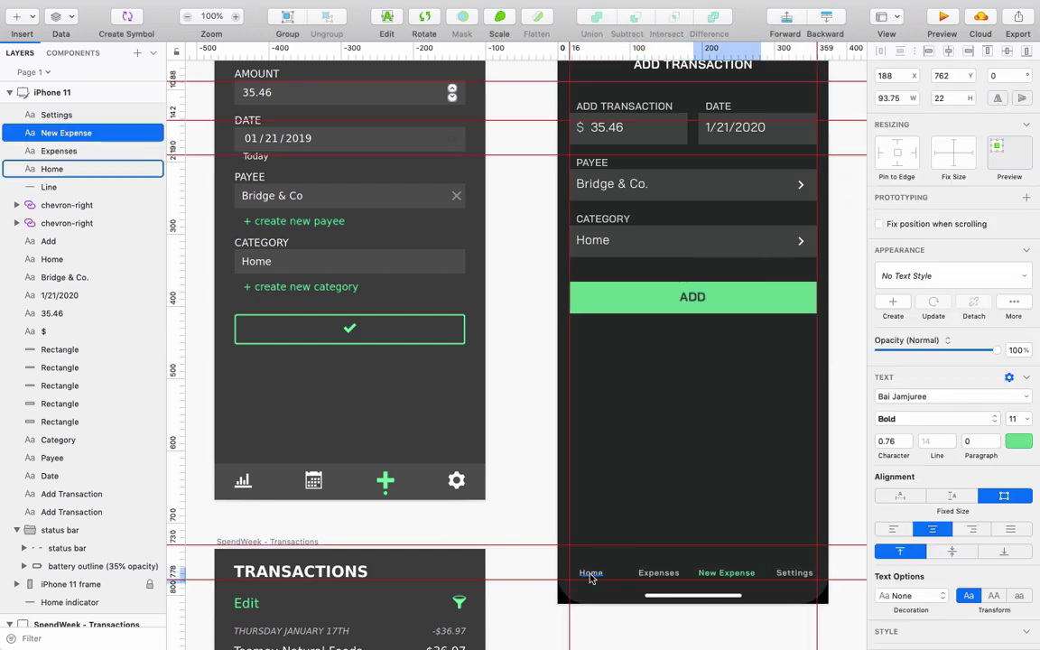
drag(567, 576, 793, 585)
click(953, 518)
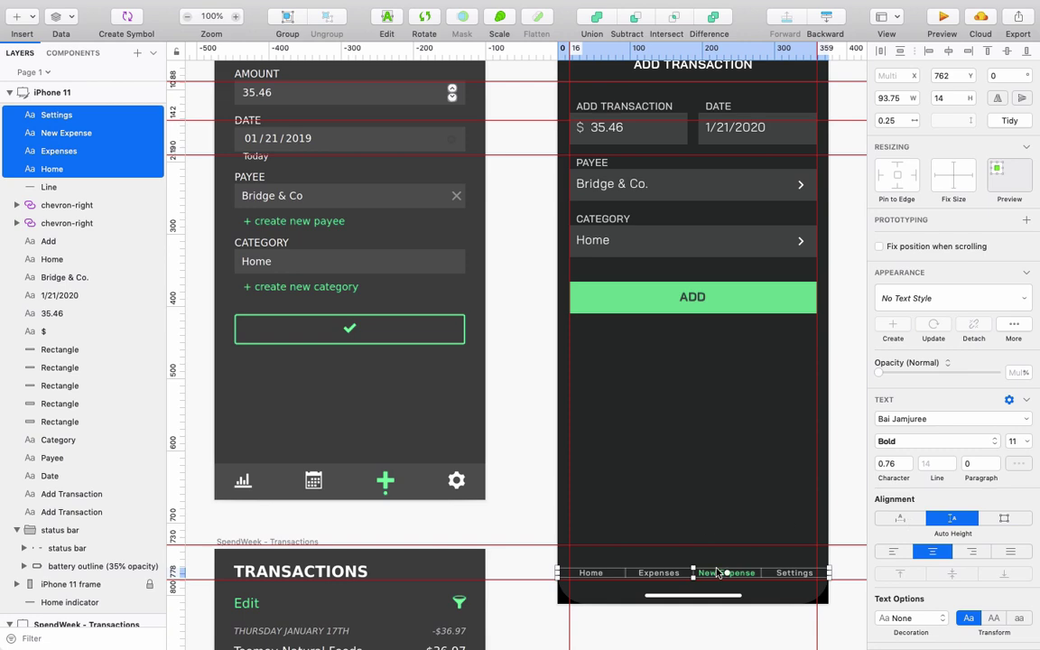
Insert material chart icons above the tab labels and swap the Expenses icon to a calendar.
key(super+apostrophe)
text(material chart)
key(Return)
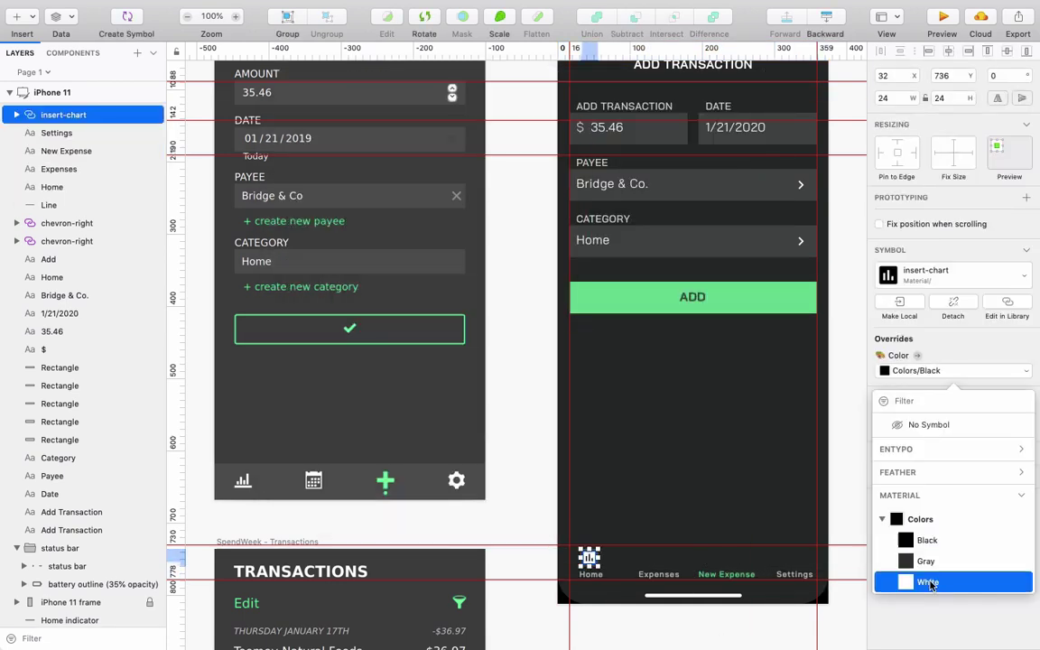
click(659, 558)
click(952, 276)
key(Escape)
click(953, 276)
text(date)
key(Return)
Swap the New Expense icon to a white plus and the Settings icon to a gear.
click(953, 276)
text(add)
key(Return)
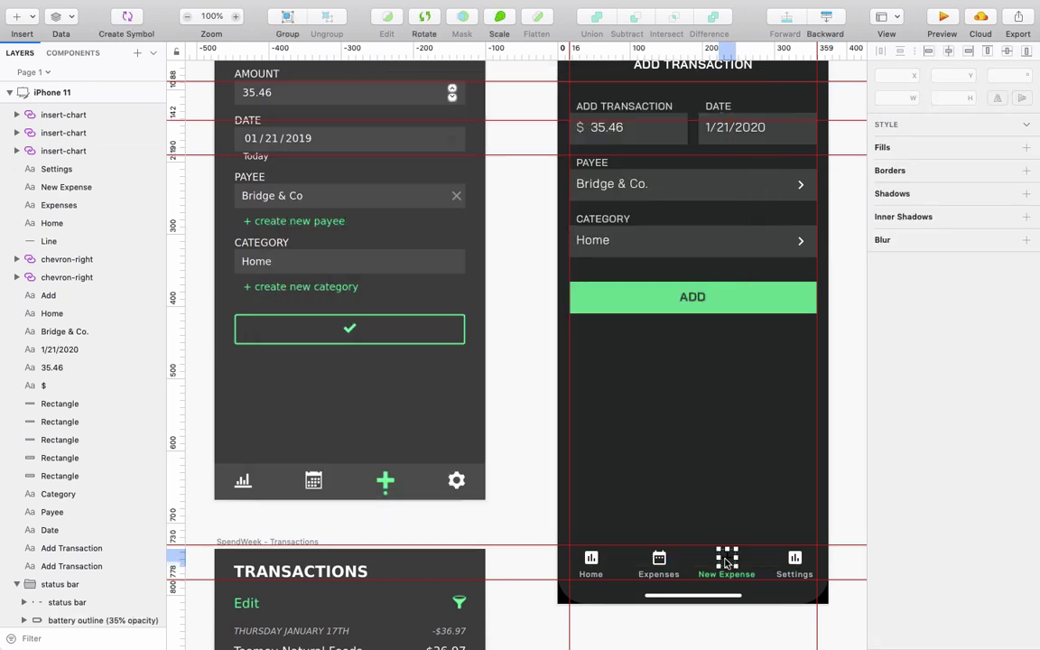
click(957, 370)
shift+click(748, 579)
click(795, 557)
click(952, 298)
text(settings)
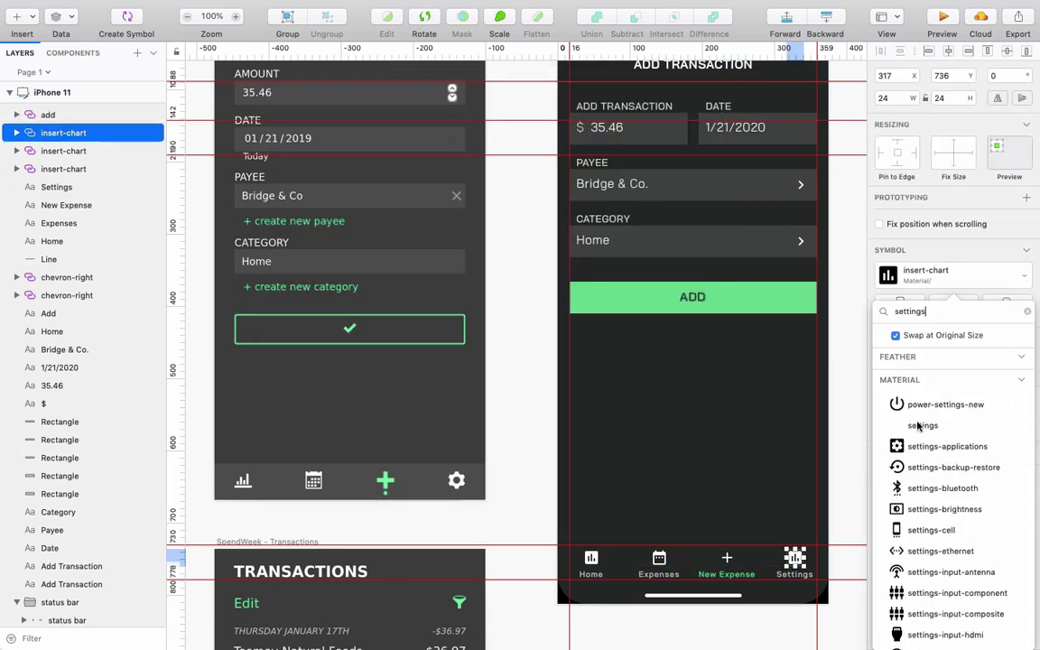
key(Return)
click(733, 566)
Detach the plus icon from its symbol and give it the ADD button's green.
right_click(733, 566)
click(659, 502)
right_click(68, 133)
click(66, 150)
key(ctrl+c)
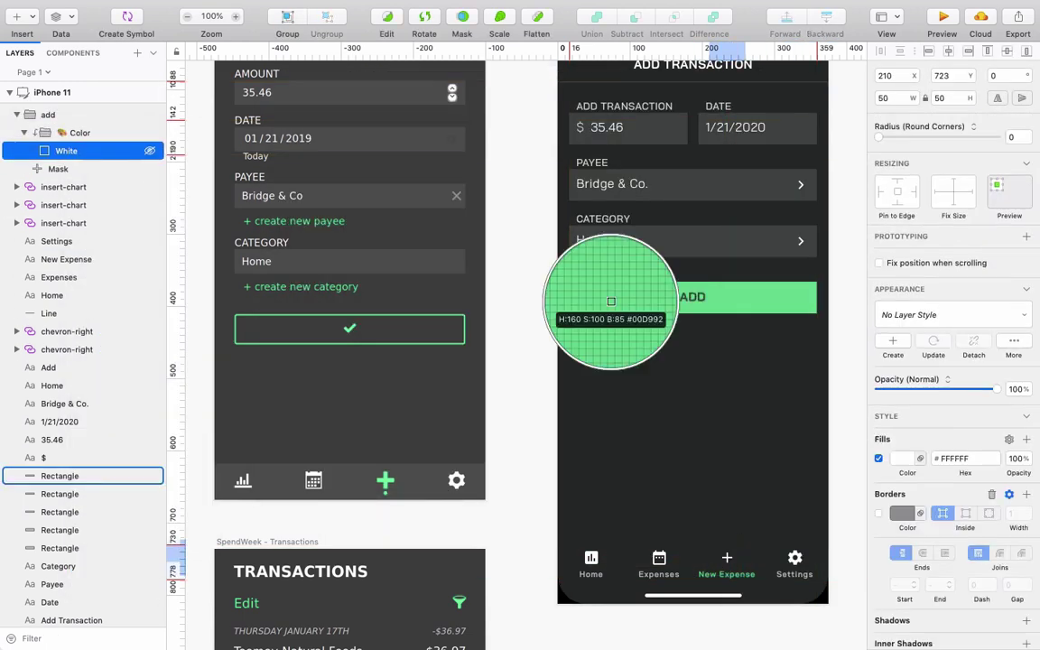
click(614, 302)
Dim the Home, Expenses and Settings icons to 60% opacity.
click(592, 557)
shift+click(659, 557)
shift+click(794, 557)
scroll(735, 578, up, 5)
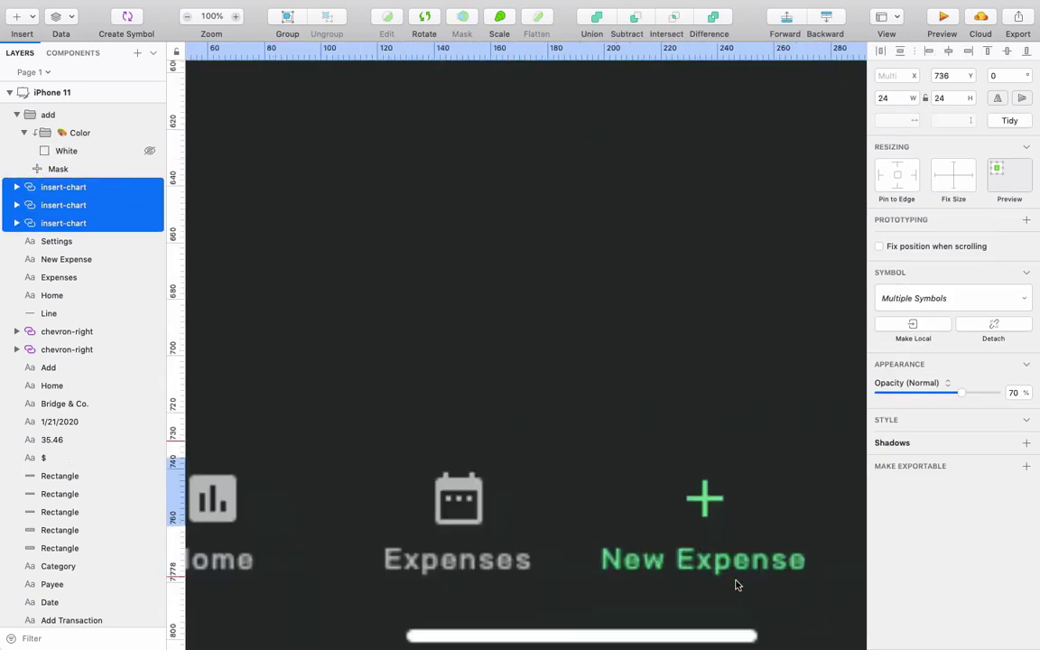
scroll(722, 585, left, 3)
scroll(717, 585, right, 2)
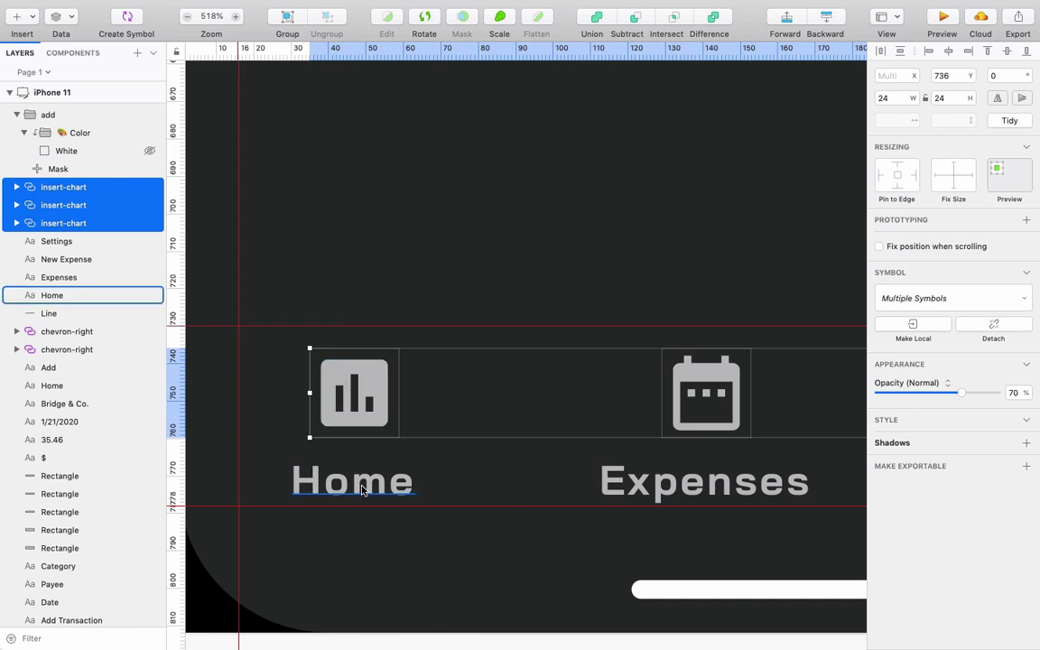
key(6)
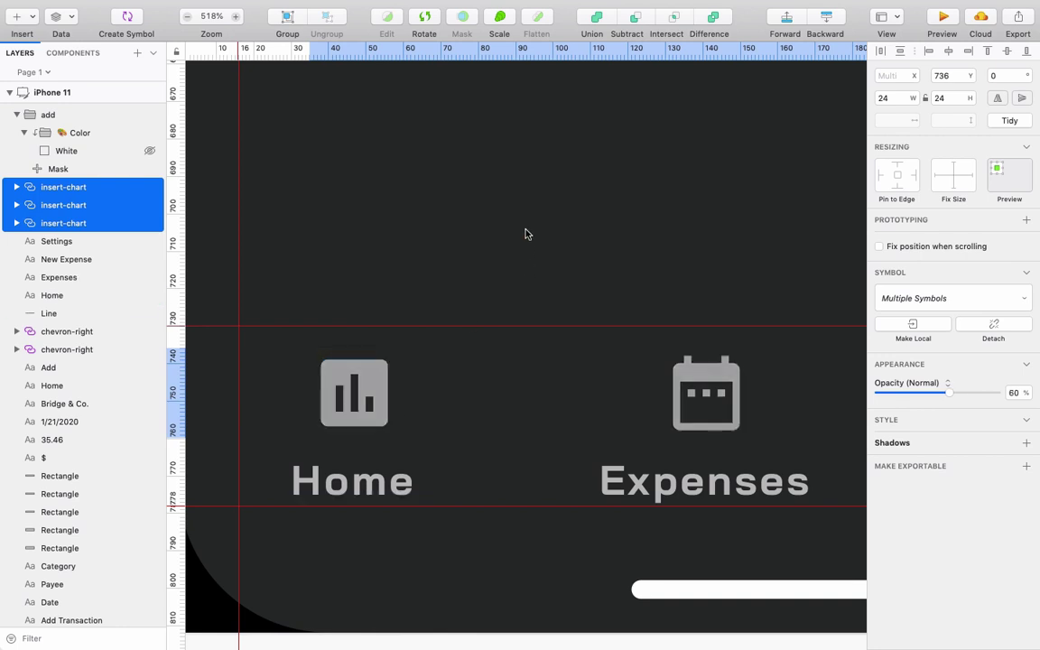
key(super+0)
click(527, 252)
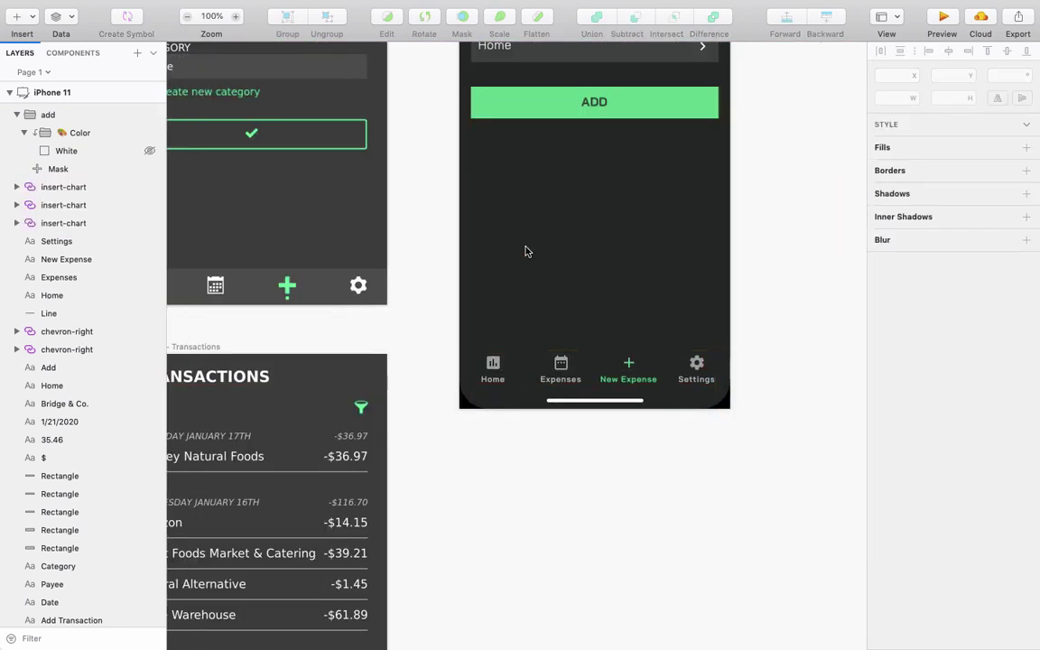
scroll(526, 251, up, 5)
Inspect the tab bar's divider line against the rulers.
click(523, 567)
key(ctrl+r)
scroll(523, 458, up, 5)
scroll(523, 458, down, 5)
key(ctrl+r)
key(Escape)
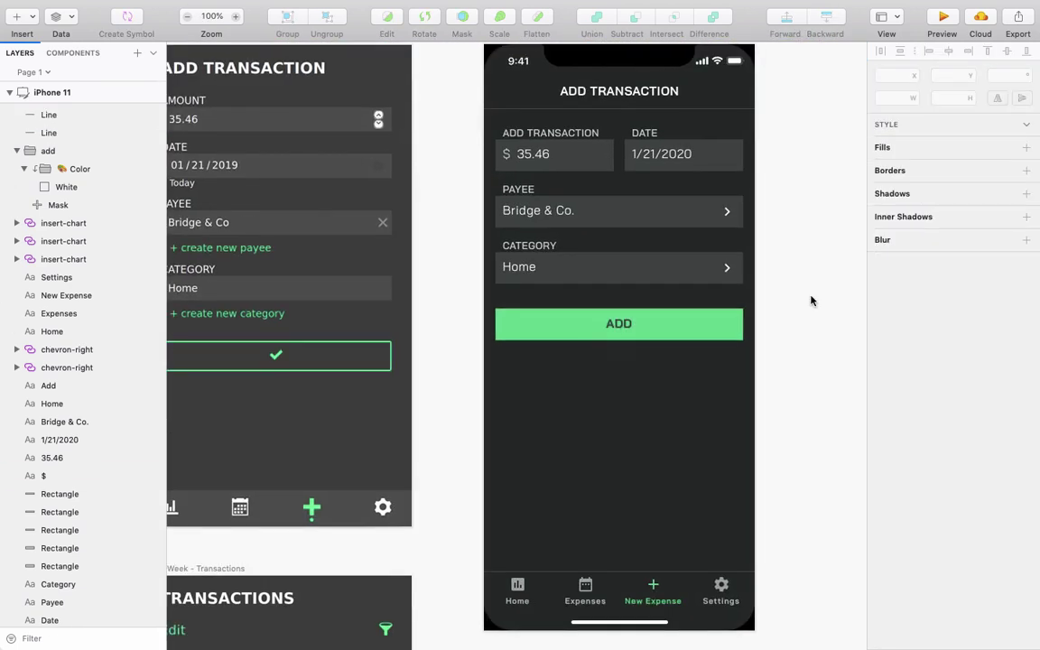
Duplicate the phone screen artboard below the original and name the copy 'Transactions'.
scroll(811, 301, down, 10)
scroll(810, 300, left, 3)
click(330, 163)
scroll(329, 163, down, 8)
drag(467, 322, 467, 505)
key(super+r)
text(Transactions)
key(Return)
Rename the original phone screen artboard to 'Add Transaction'.
click(461, 203)
key(super+r)
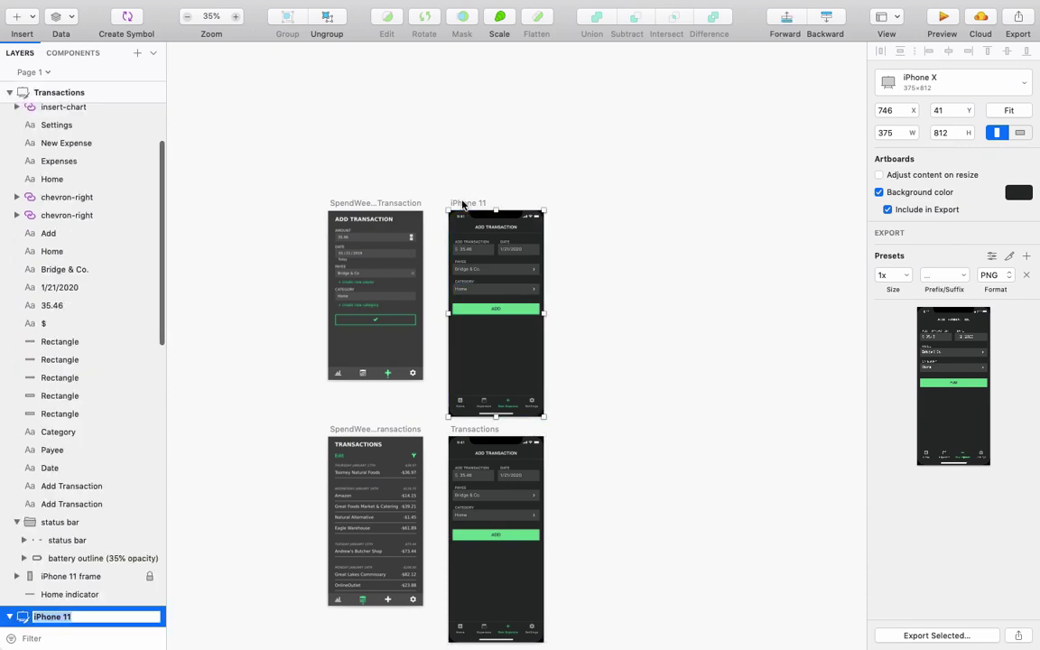
text(New Transac)
key(super+a)
text(Add Transaction)
key(Return)
Change the copy's title to TRANSACTIONS and paste a white filter-list icon beside it.
scroll(476, 273, up, 5)
scroll(475, 273, down, 5)
scroll(638, 181, up, 1)
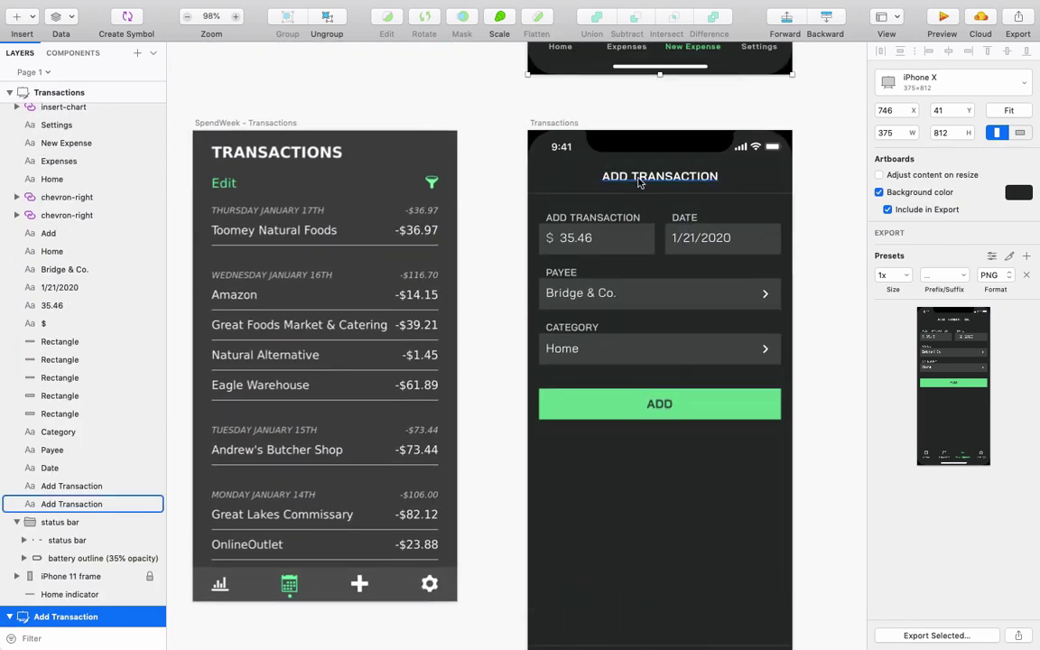
double_click(638, 181)
text(Transactions)
key(Escape)
key(super+v)
scroll(540, 279, up, 5)
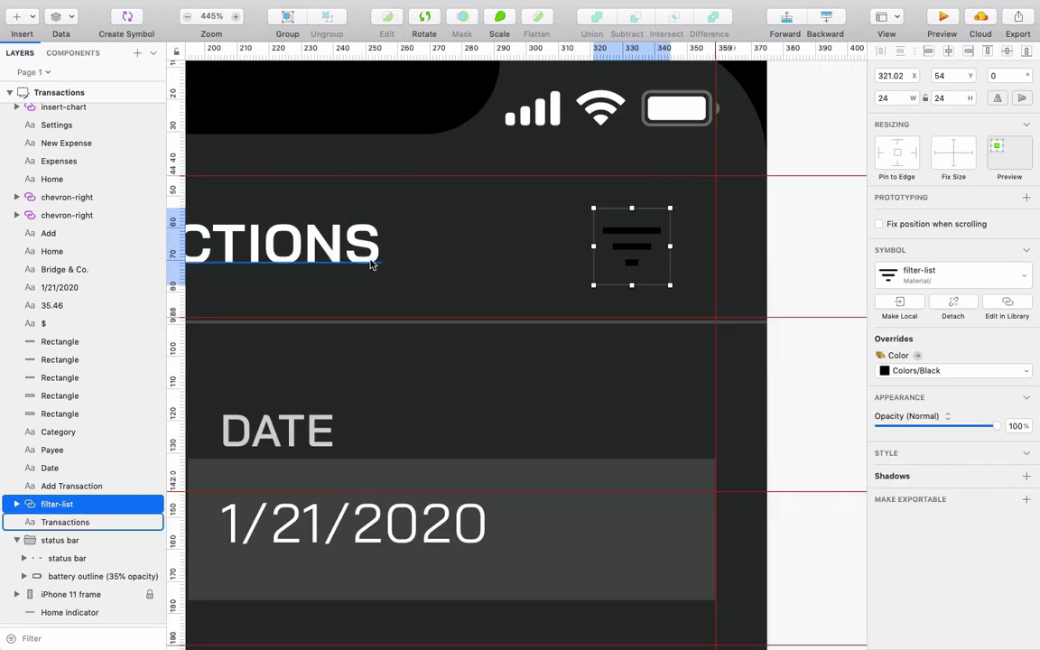
click(952, 370)
scroll(541, 361, down, 5)
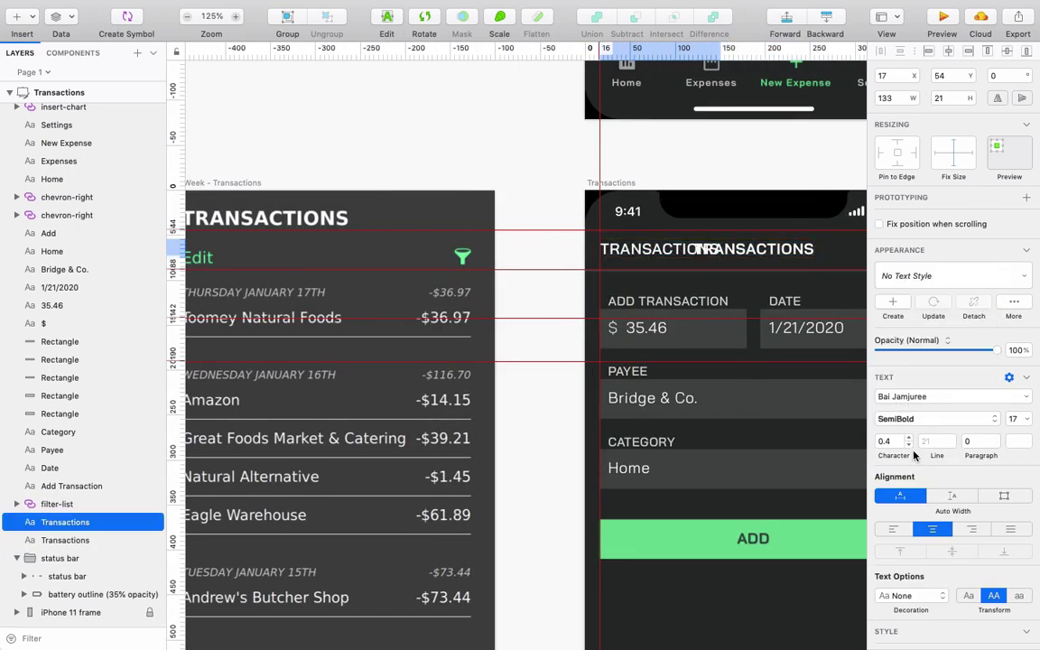
Add a green Edit label and make Expenses the green active tab.
key(Return)
text(Edit)
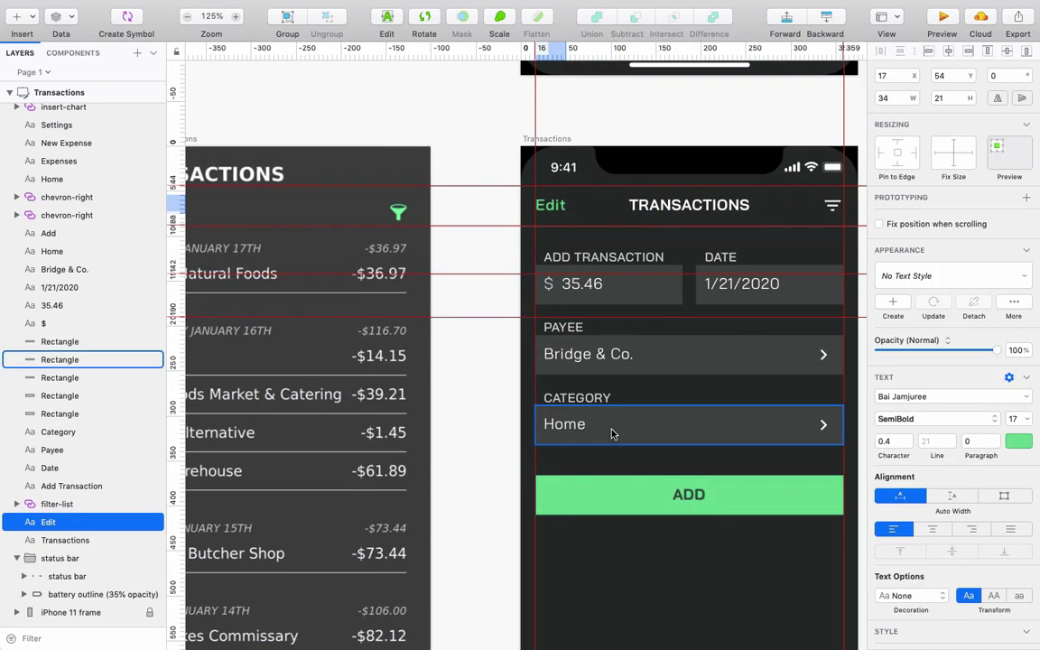
click(506, 494)
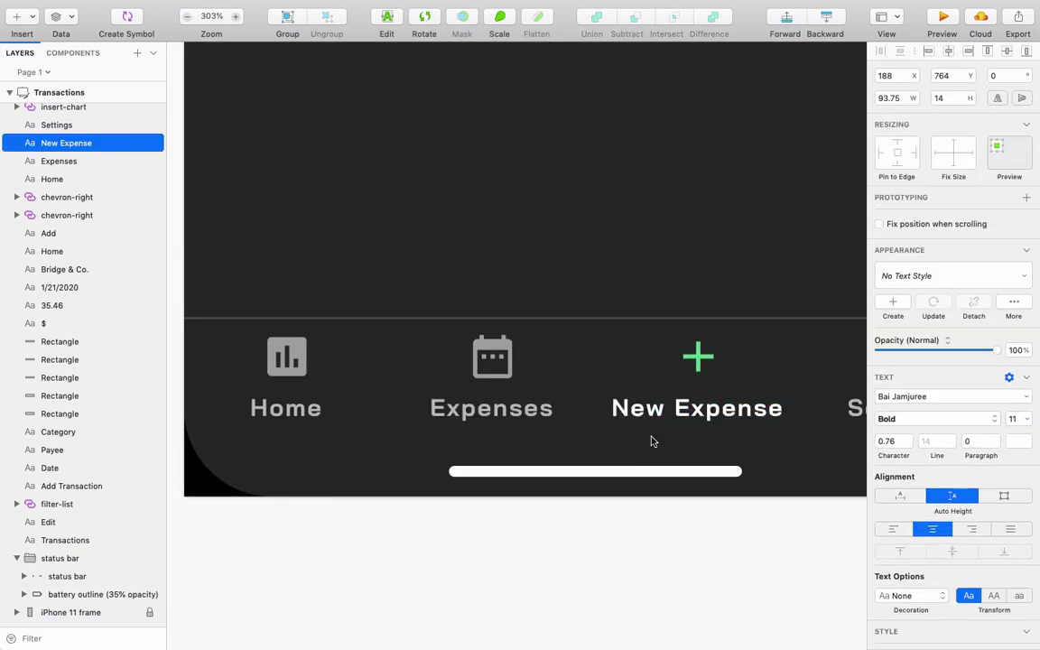
click(51, 204)
scroll(464, 393, up, 3)
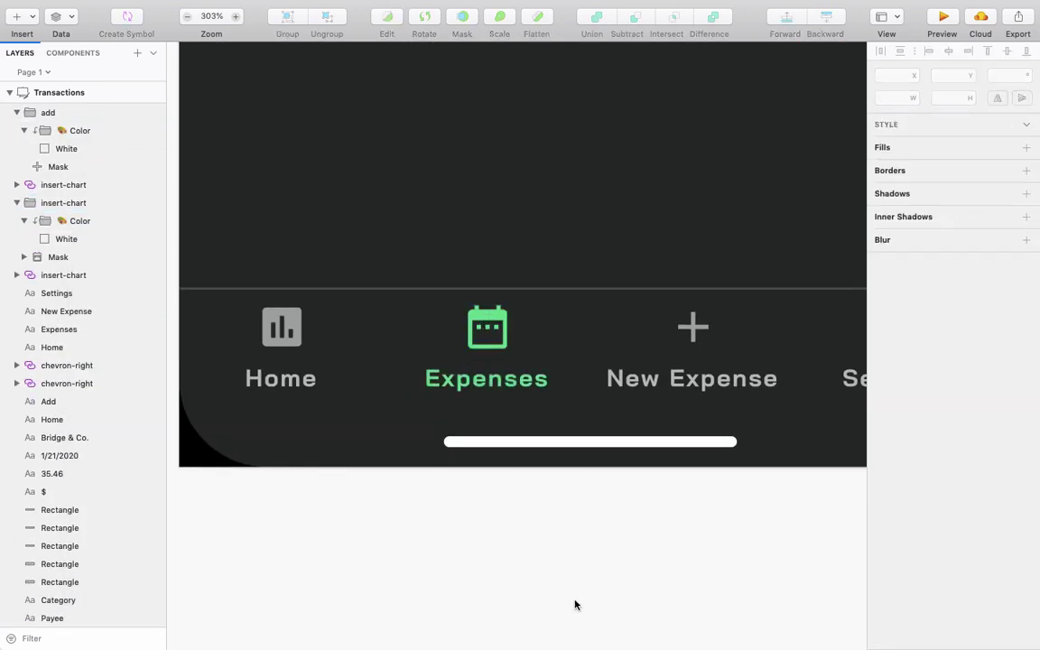
key(super+0)
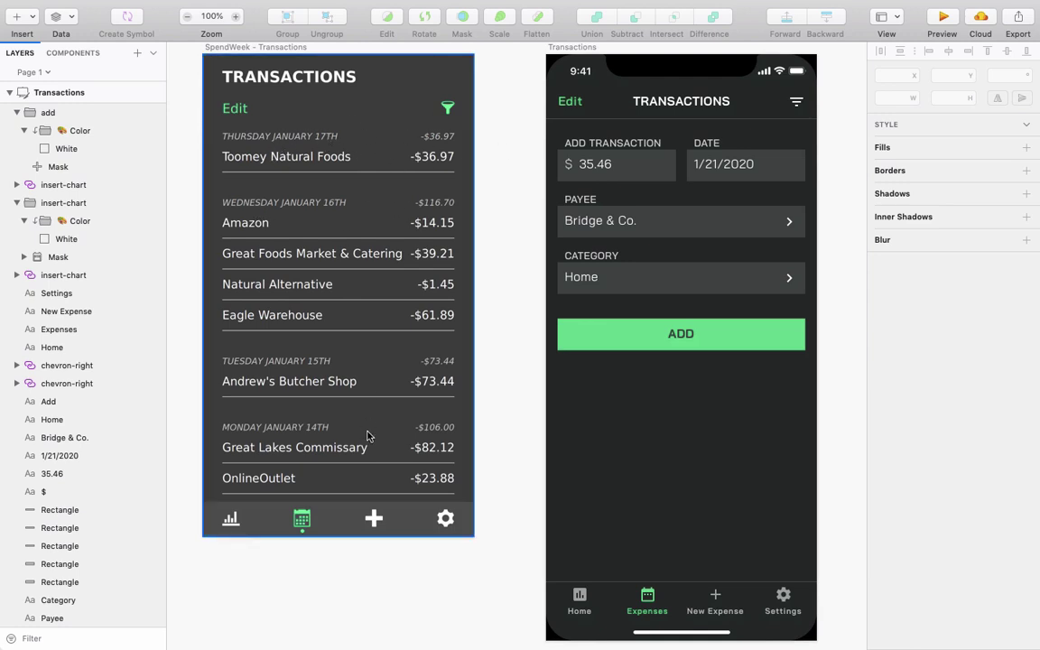
Delete the date field, add button, payee and category labels, and the dollar sign.
drag(684, 125, 808, 353)
key(Delete)
drag(499, 170, 591, 282)
key(Delete)
click(566, 168)
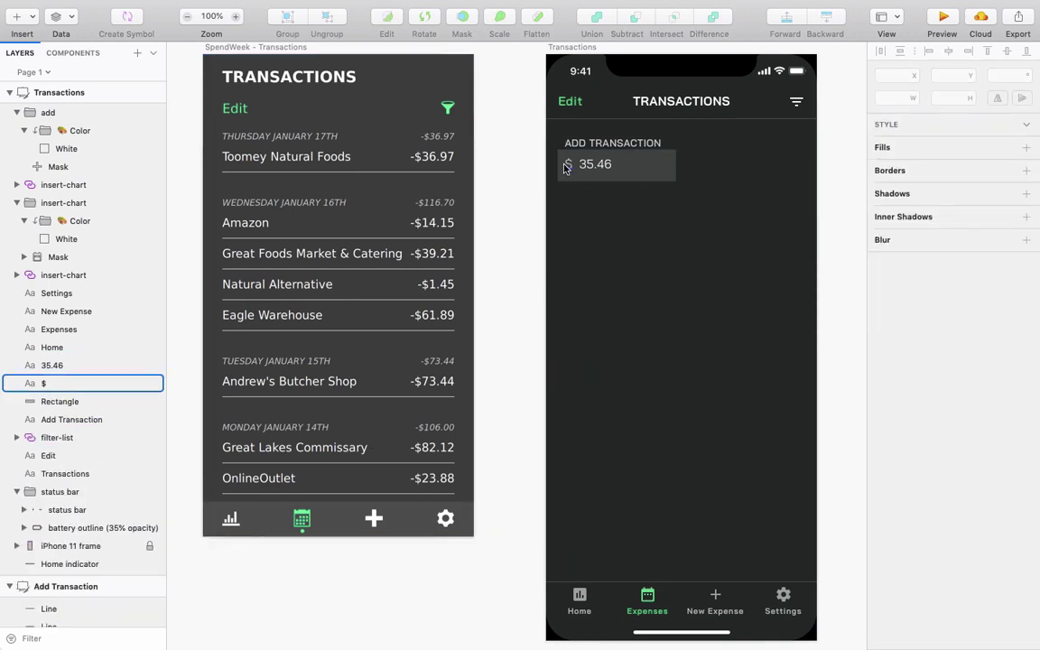
click(566, 167)
key(Delete)
drag(542, 131, 636, 266)
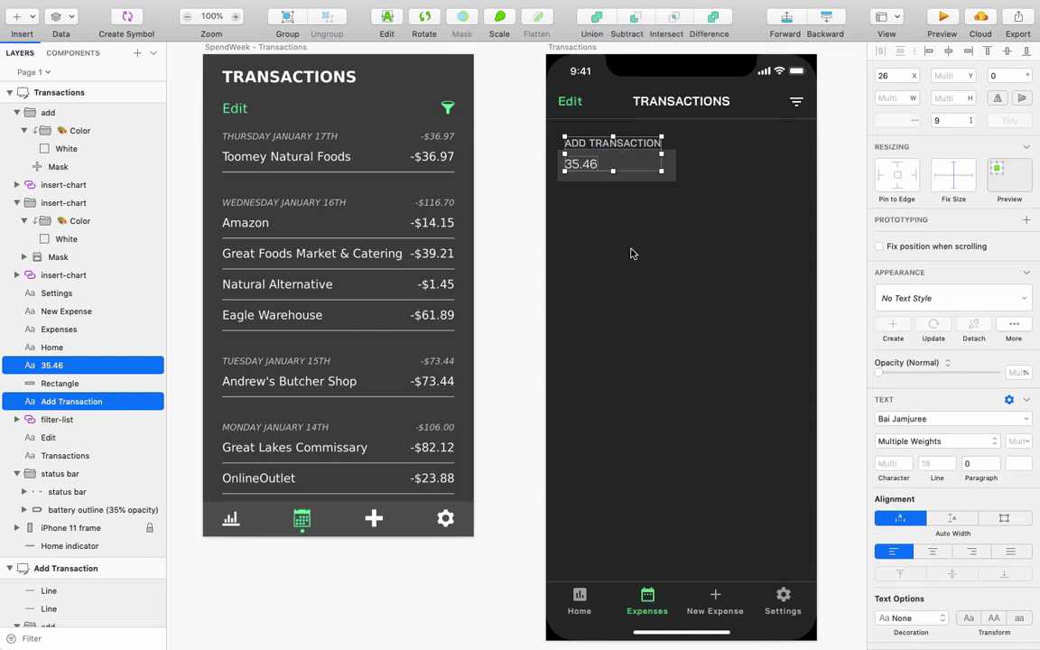
Retitle the header 'Thu Jan 17' and add a -$36.97 daily total at its right.
double_click(613, 143)
text(Thu Jan 17)
key(Escape)
drag(593, 142, 804, 168)
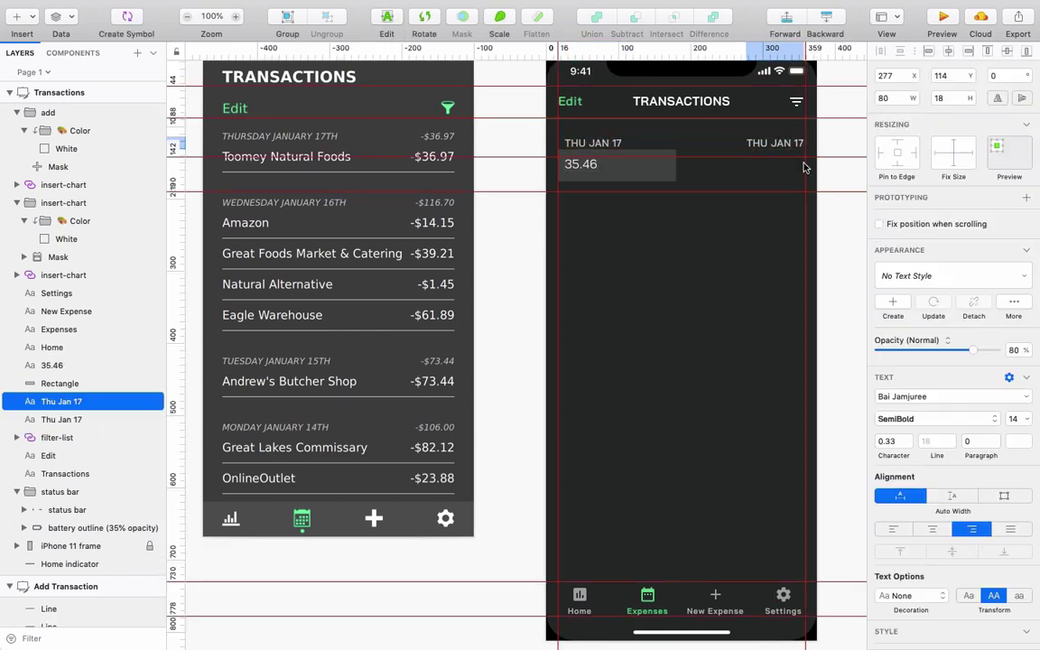
key(Return)
text(-$36.97)
key(Escape)
Make a row with payee 'Toomey Natural Foods' and amount -$36.97 on the right.
click(668, 164)
click(727, 225)
click(578, 167)
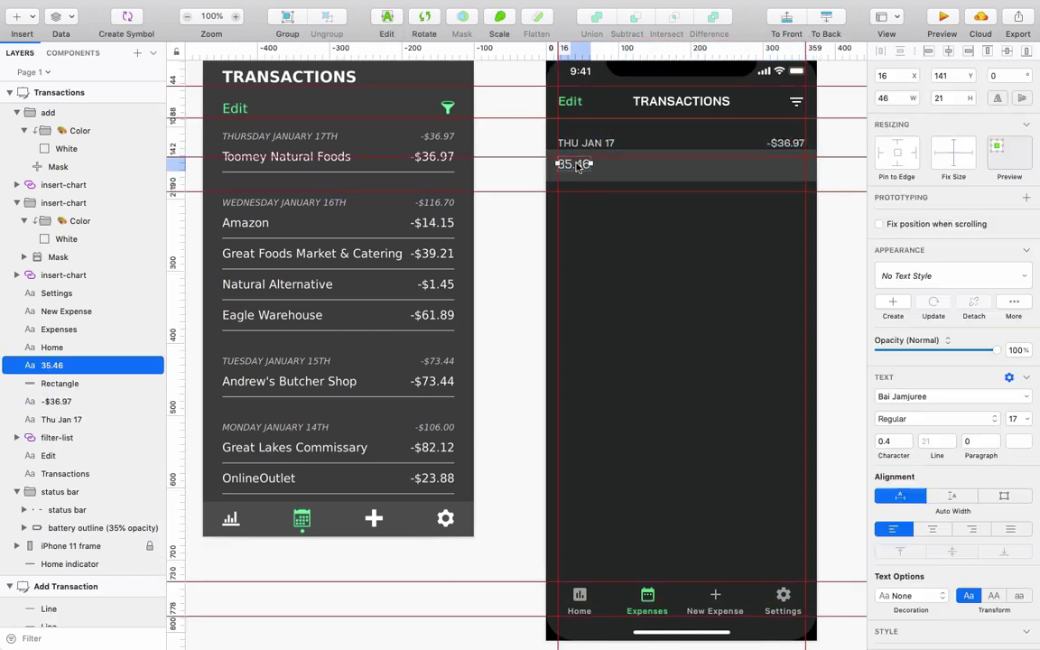
drag(578, 167, 790, 165)
key(super+2)
key(Return)
text(-$36.97)
key(Escape)
key(super+0)
double_click(569, 164)
text(T)
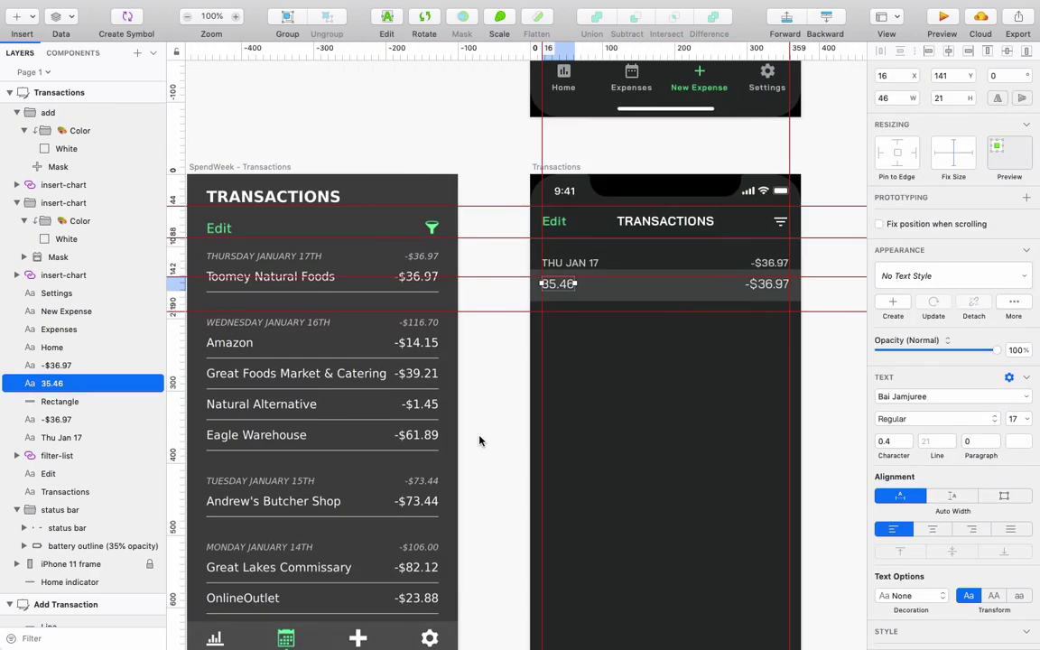
text(oomey Natural Foods)
key(Escape)
Adjust the border colour of the Toomey Natural Foods row background.
click(660, 300)
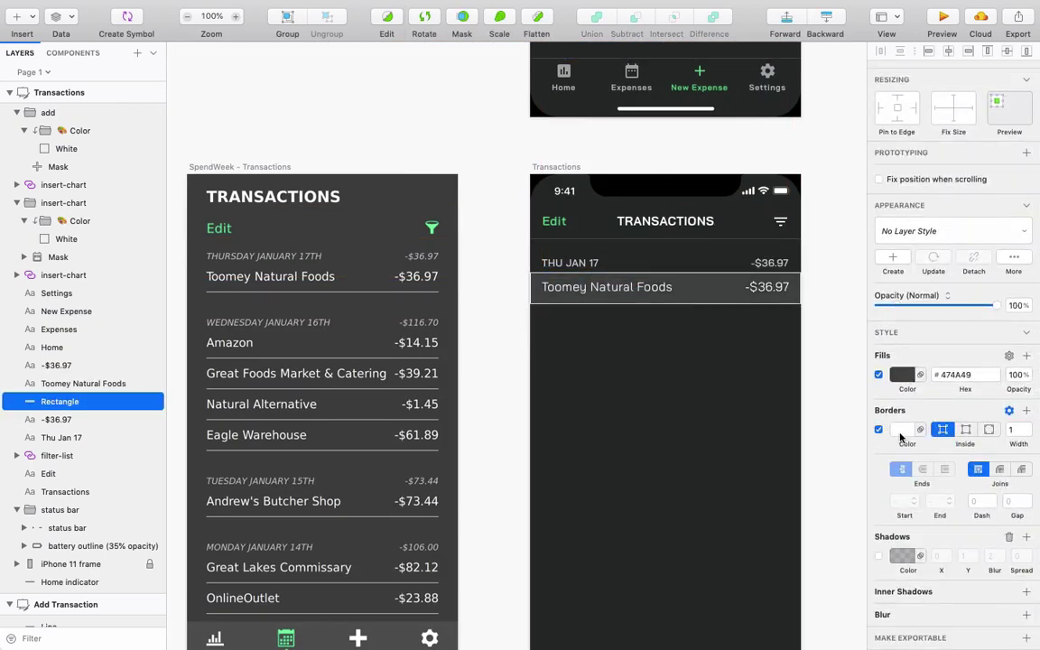
scroll(940, 430, up, 2)
scroll(940, 430, down, 3)
click(901, 375)
click(773, 320)
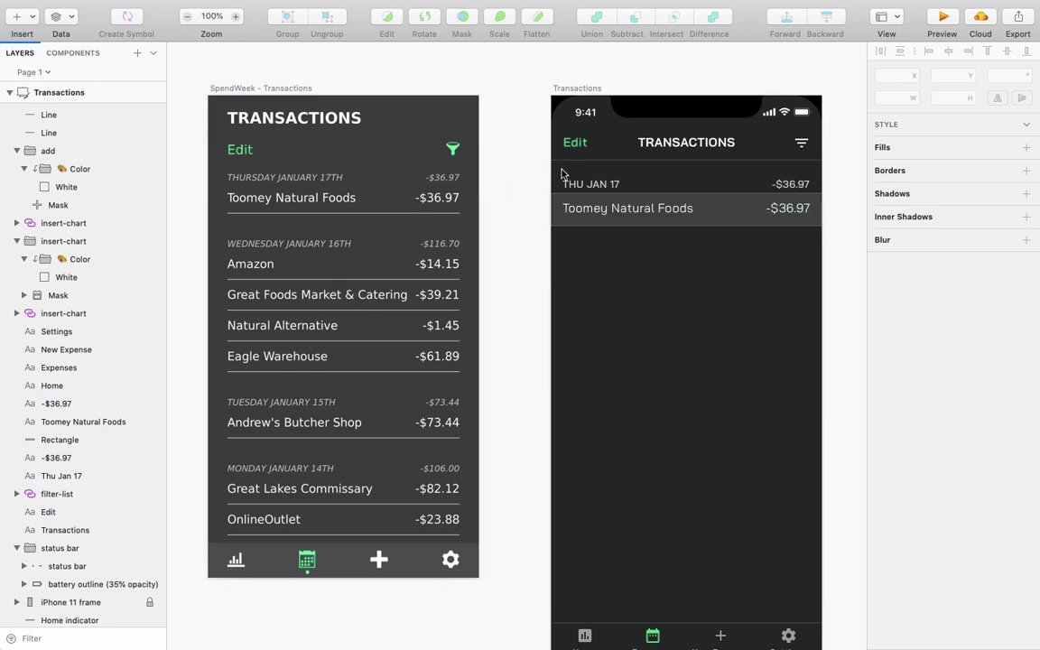
Duplicate the group as Wed Jan 16 with a -$116.70 total and extra row backgrounds.
drag(557, 172, 817, 223)
drag(607, 256, 607, 326)
double_click(572, 254)
text(Wed)
double_click(788, 254)
text(-$116.70)
drag(732, 279, 732, 313)
key(super+d)
key(super+d)
click(635, 233)
Add payees Great Foods Market & Catering, Natural Alternative, Eagle Warehouse; set line 21, paragraph 22.
double_click(692, 279)
key(Return)
text(Great Foods Market & Catering)
key(Return)
text(Natural Alternative)
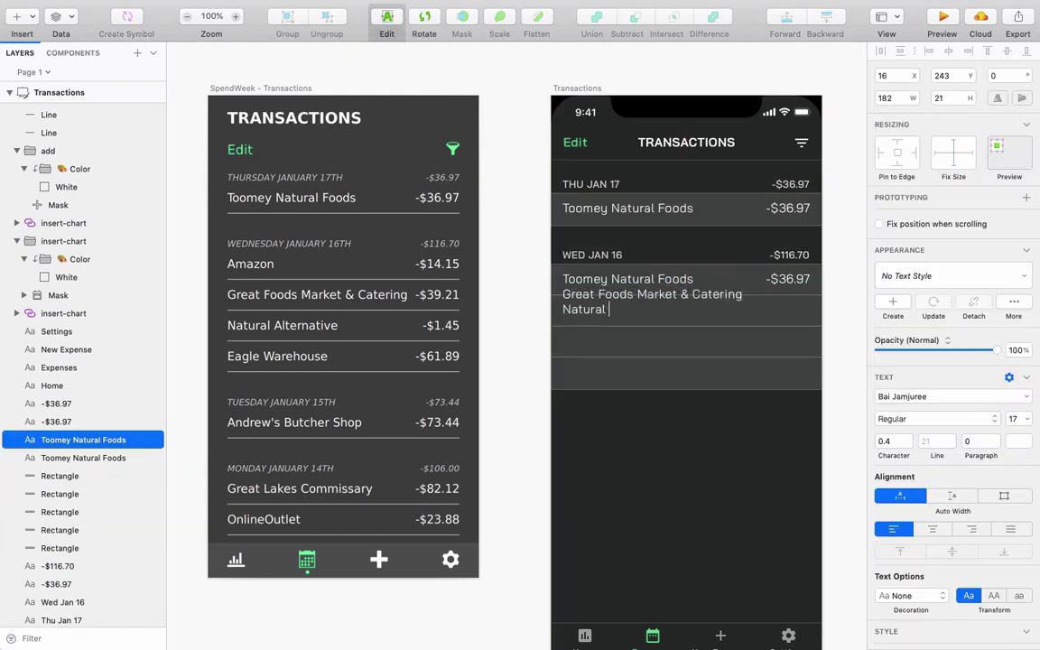
key(Return)
text(Eagle Warehouse)
click(928, 440)
text(21)
key(Tab)
text(22)
key(Return)
Give the amount column line height 21 and enter amounts $39.21, -$1.45 and -$61.89.
click(740, 280)
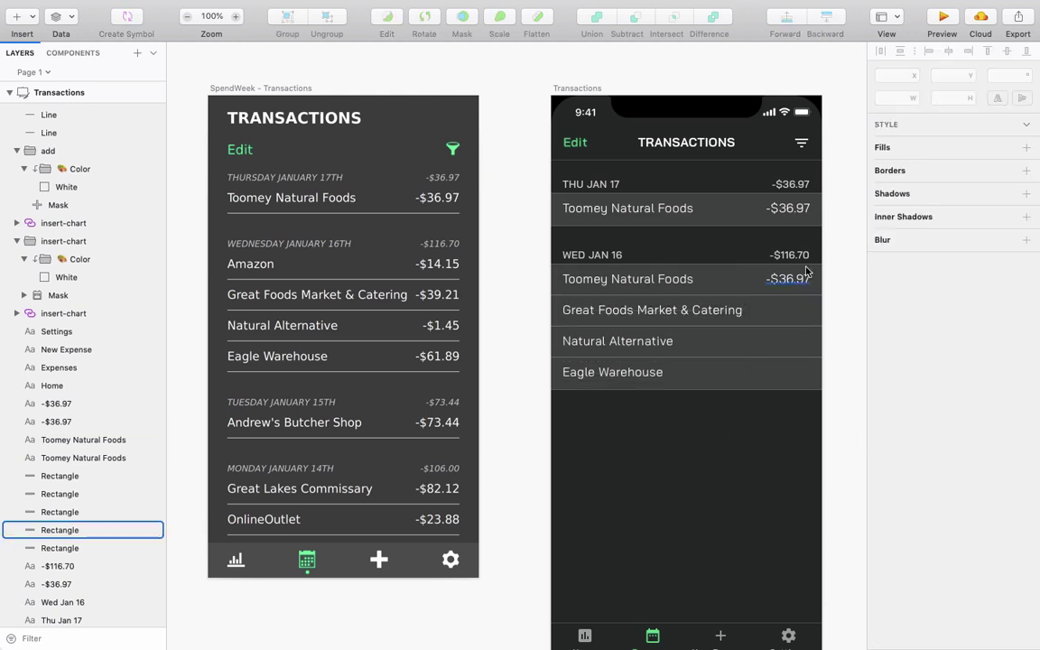
click(788, 280)
click(928, 440)
text(21)
key(Tab)
key(Return)
key(Return)
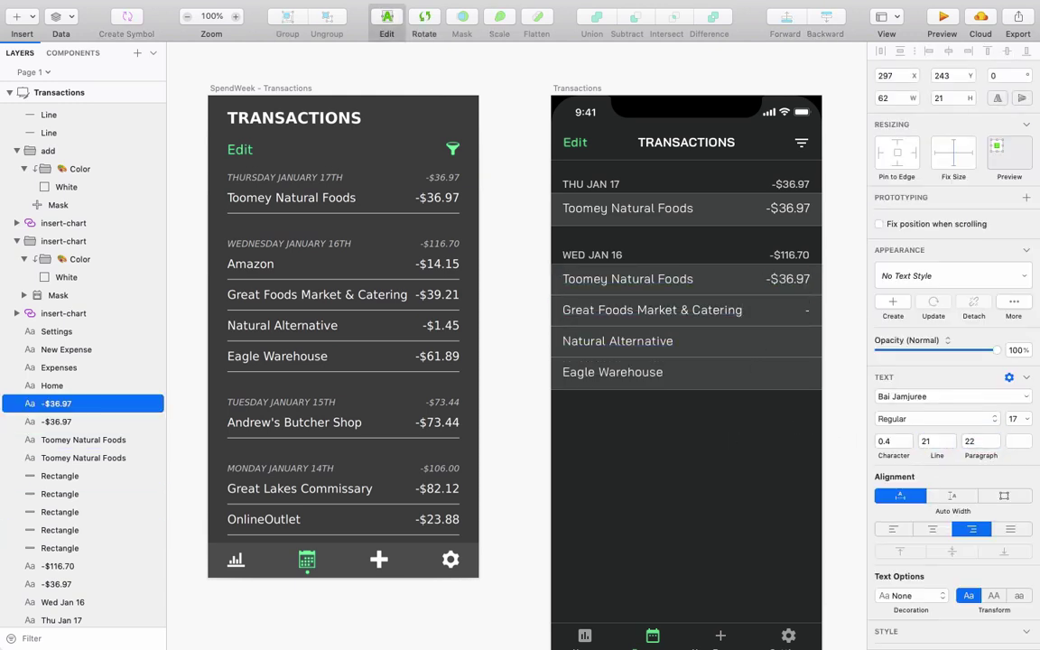
text($39.21)
key(Return)
text(-$1.45 -$61.89)
key(Escape)
click(748, 458)
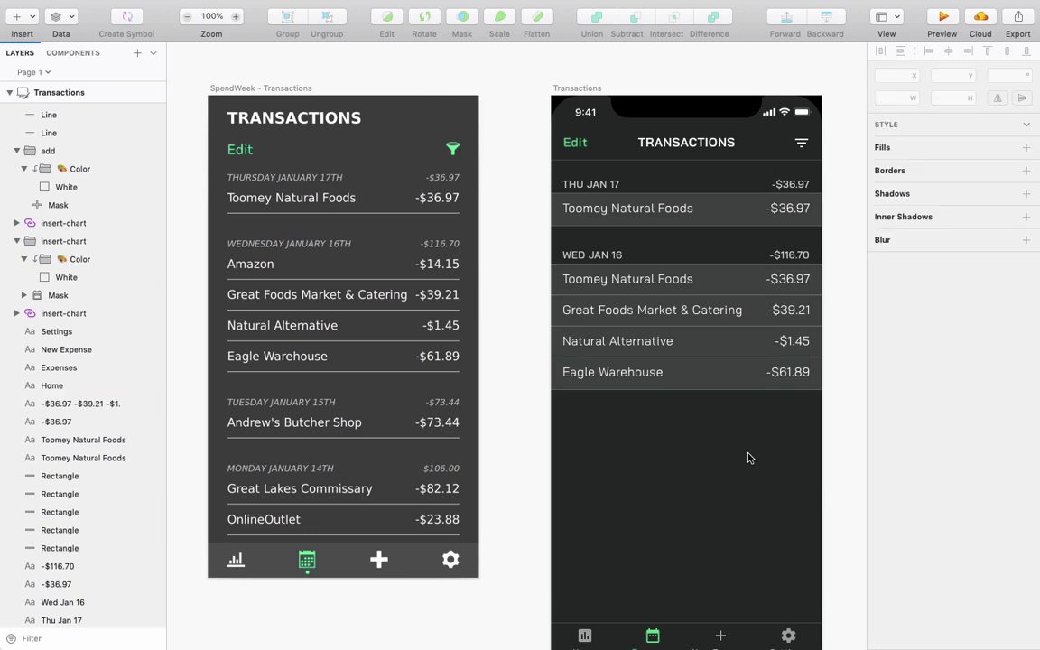
Add a Tue Jan 15 group with a -$73.44 total and only one row.
drag(747, 457, 542, 243)
key(super+d)
double_click(593, 418)
text(Tue Jan 15)
key(Escape)
double_click(796, 418)
text(-$73.44)
key(Escape)
key(Delete)
Add a Mon Jan 14 group below it with a -$106.00 total and four rows.
scroll(632, 361, down, 2)
key(super+d)
drag(571, 353, 638, 418)
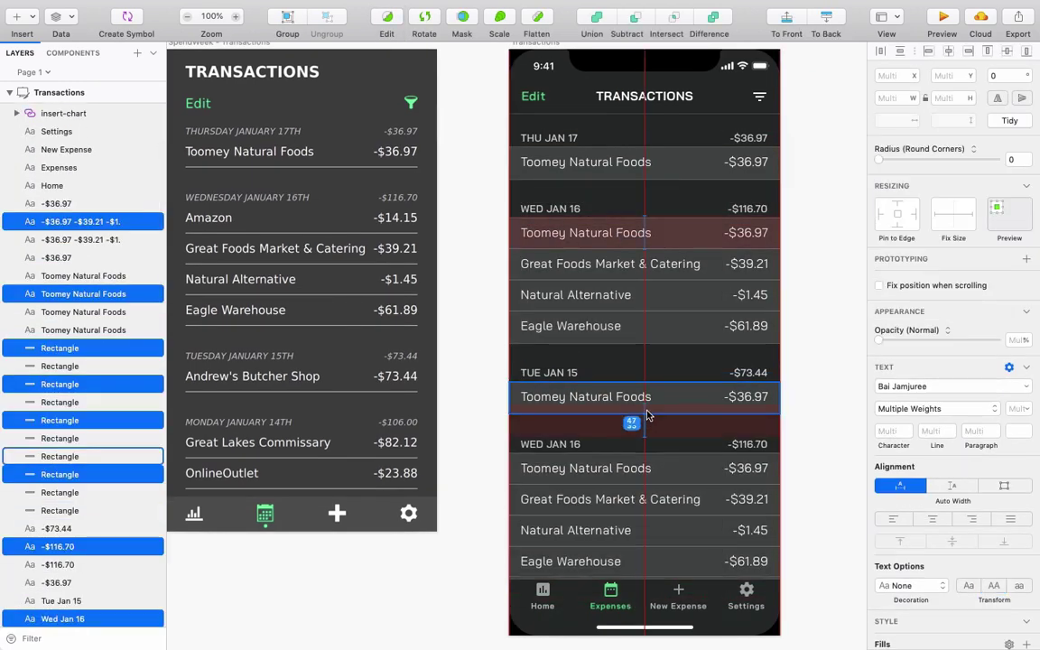
key(super+plus)
key(super+0)
double_click(594, 426)
text(Mon Jan 14)
key(Escape)
double_click(788, 426)
text(106.00)
key(Escape)
key(Escape)
scroll(808, 428, right, 2)
scroll(808, 429, up, 2)
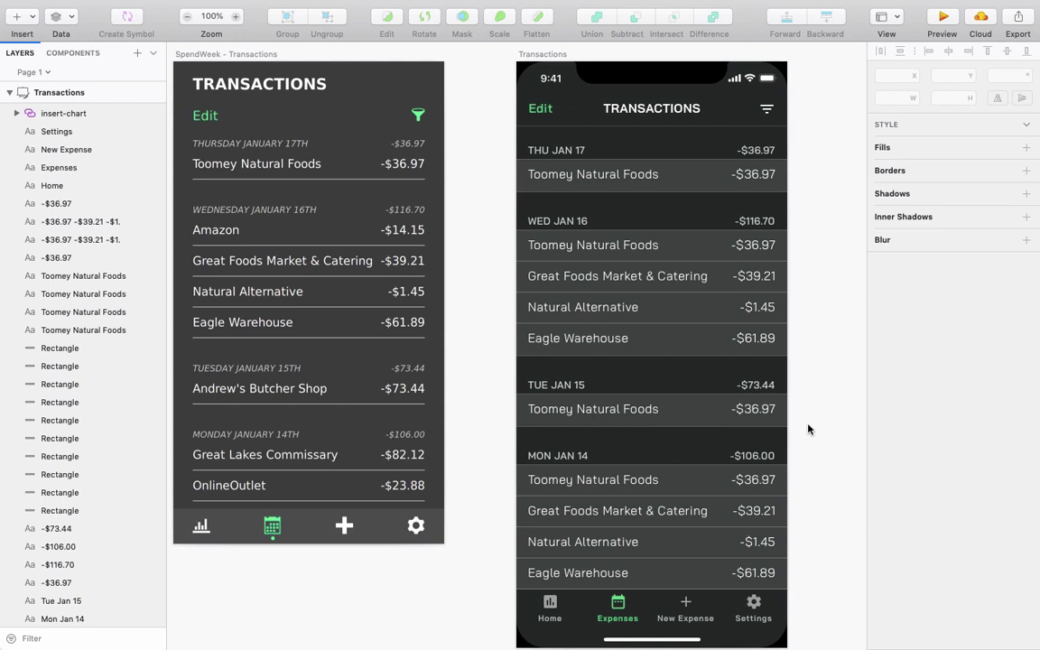
Select the four daily totals and try sampling the green with the eyedropper.
click(755, 150)
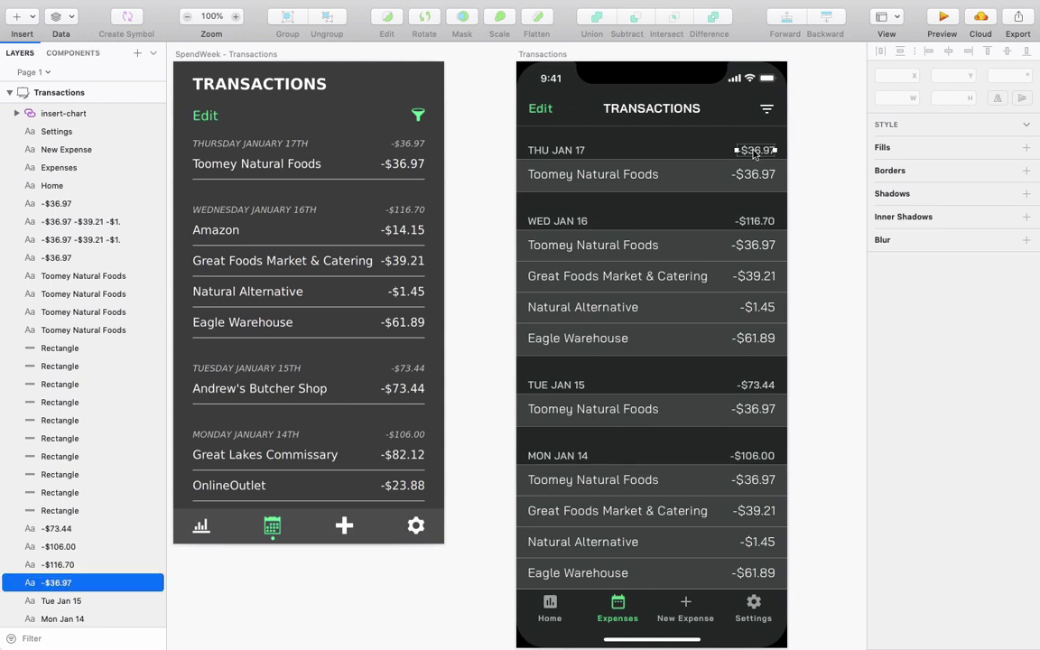
shift+click(755, 220)
shift+click(755, 385)
shift+click(753, 455)
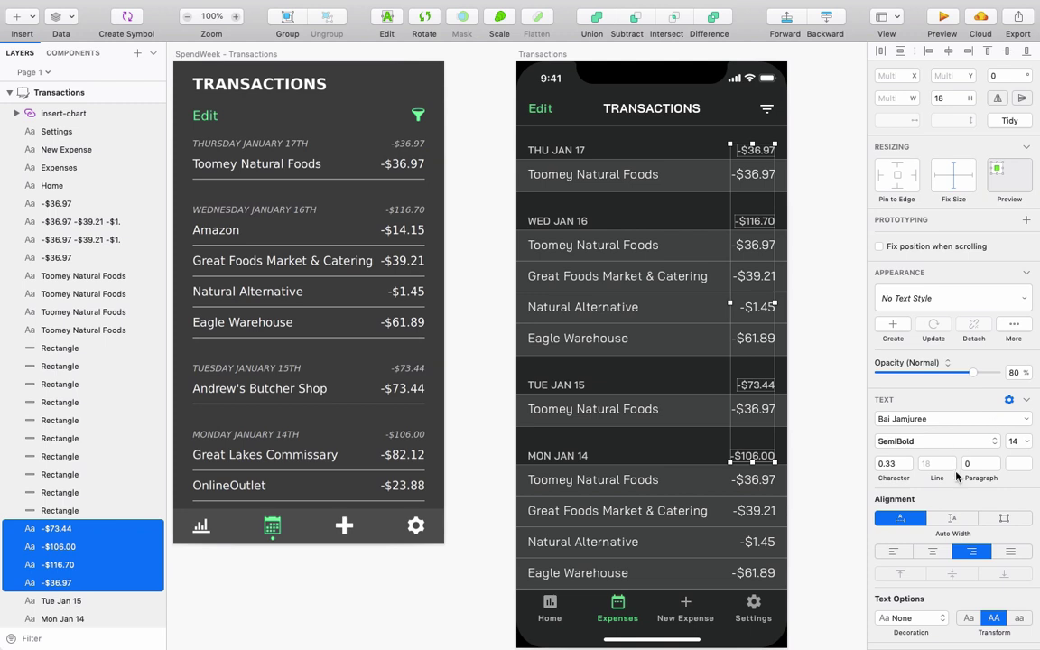
click(1018, 463)
key(ctrl+c)
click(619, 597)
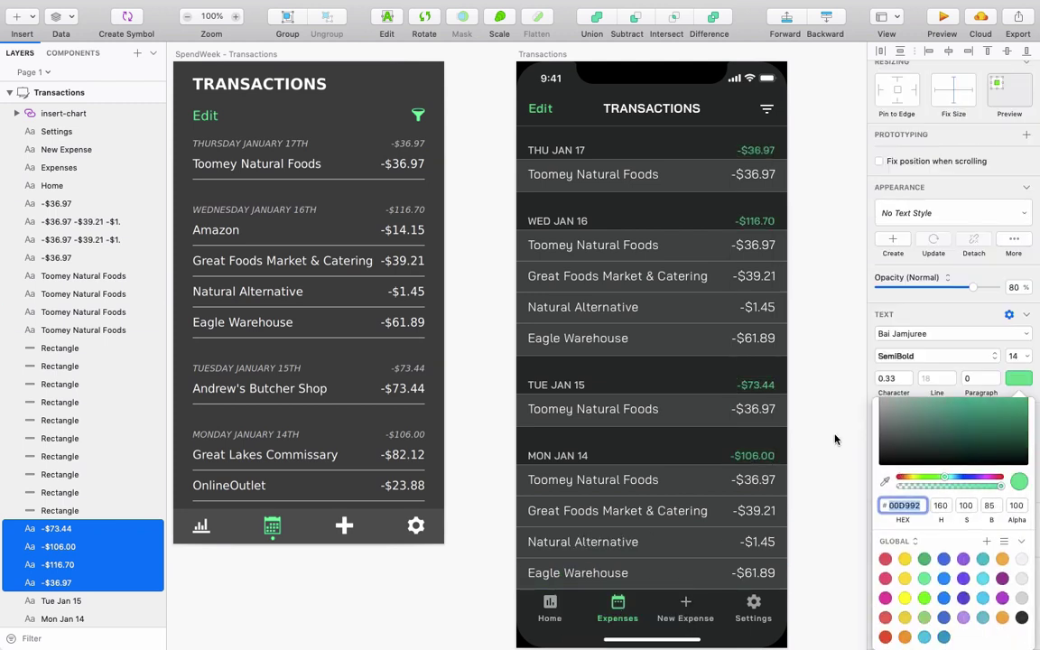
click(848, 408)
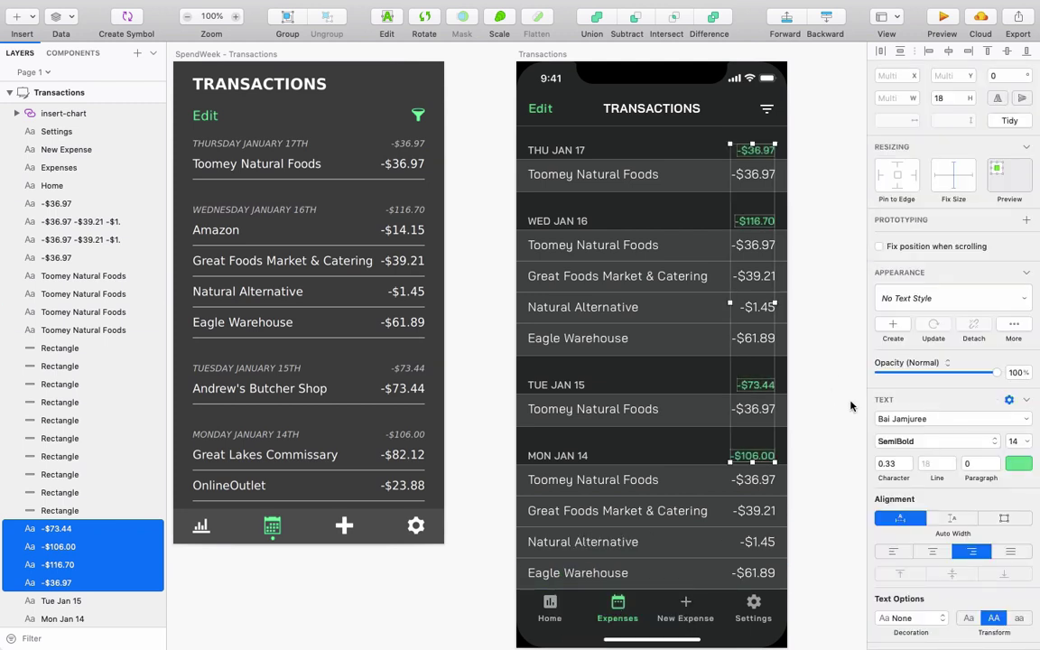
Colour the daily totals with the light purple #BAA1E6 global swatch.
click(1016, 463)
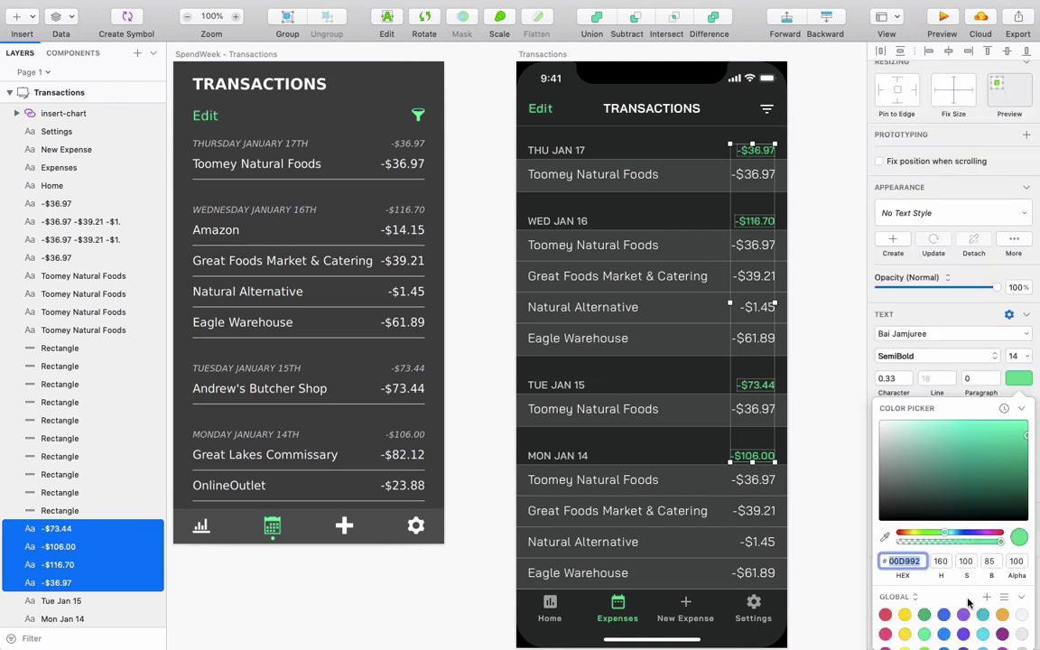
click(964, 618)
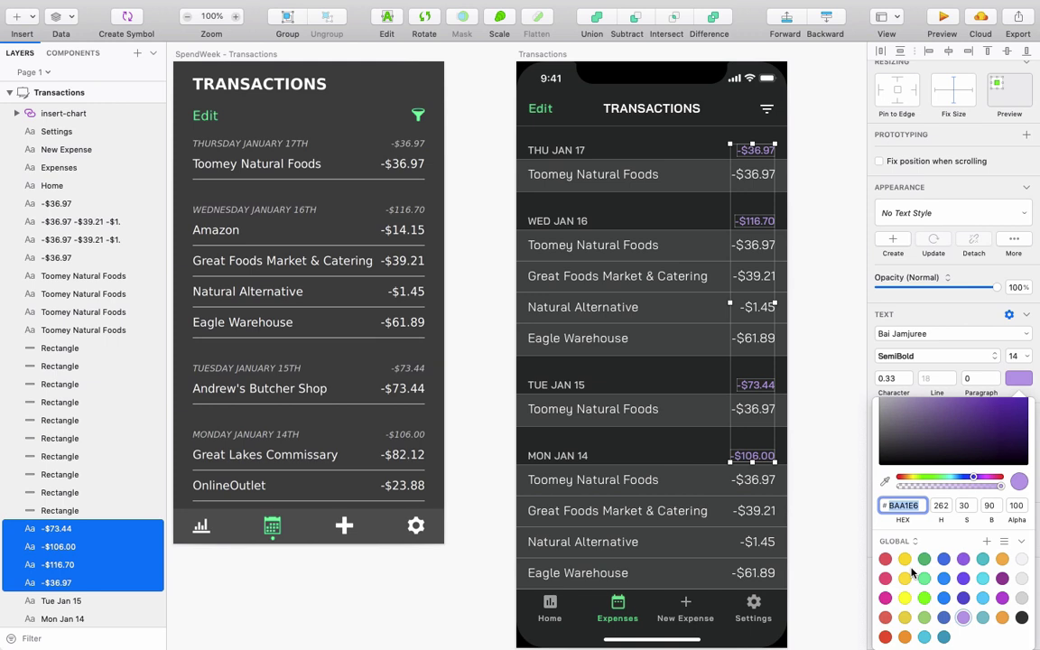
click(1011, 378)
click(830, 444)
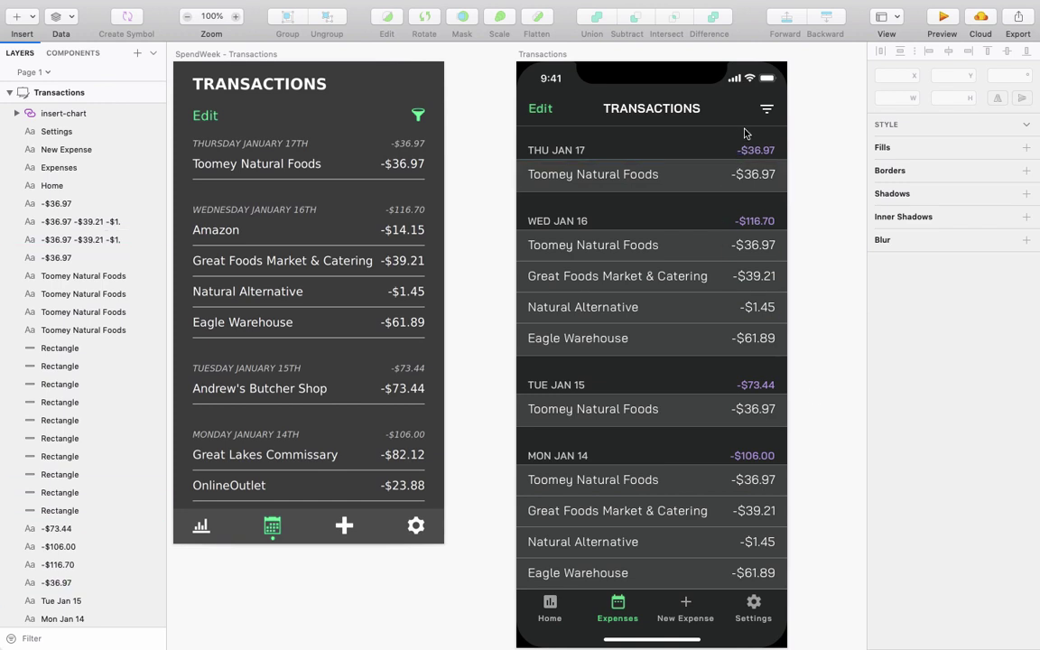
Set every amount and daily total in the list to IBM Plex Mono.
drag(739, 137, 668, 530)
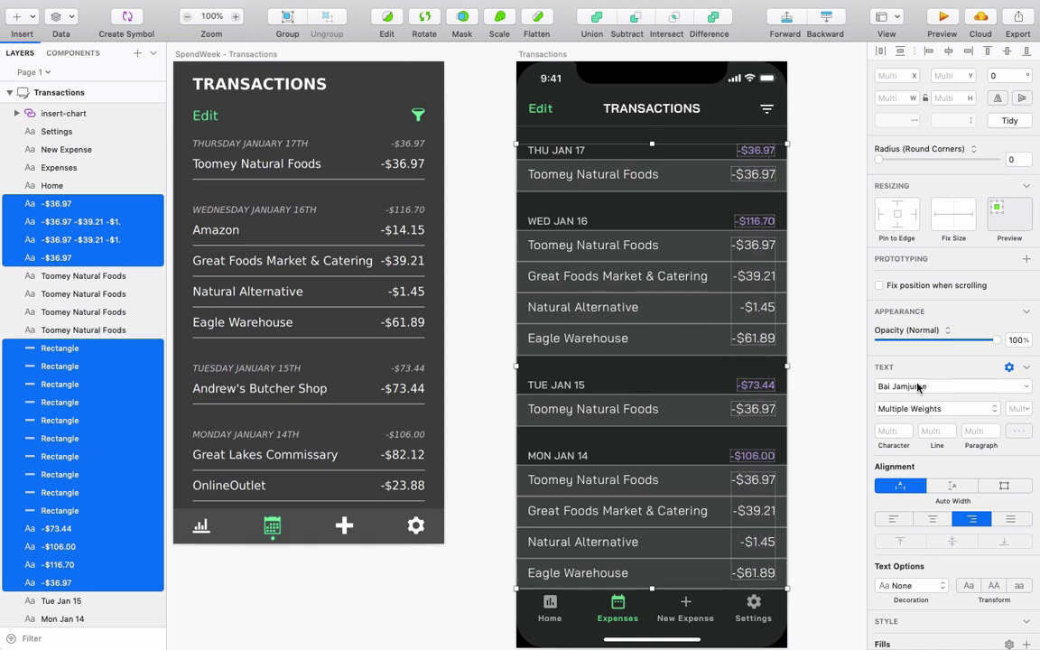
click(918, 387)
text(plex mono)
click(912, 431)
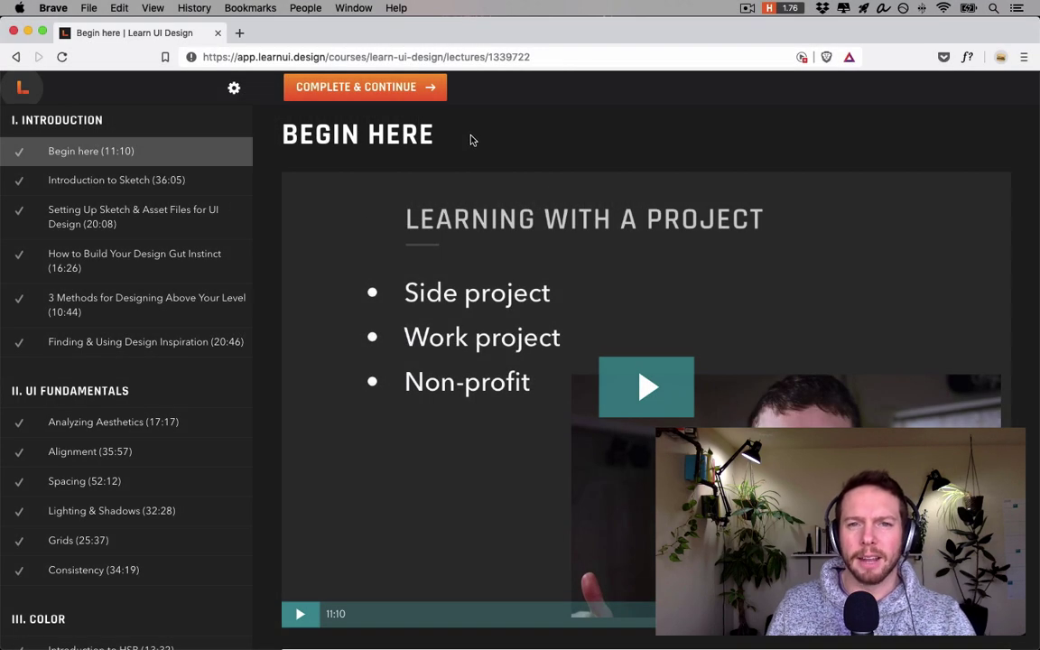
Scroll the Begin Here lecture page down to its Homework and Resources sections.
scroll(502, 342, down, 10)
scroll(502, 342, down, 5)
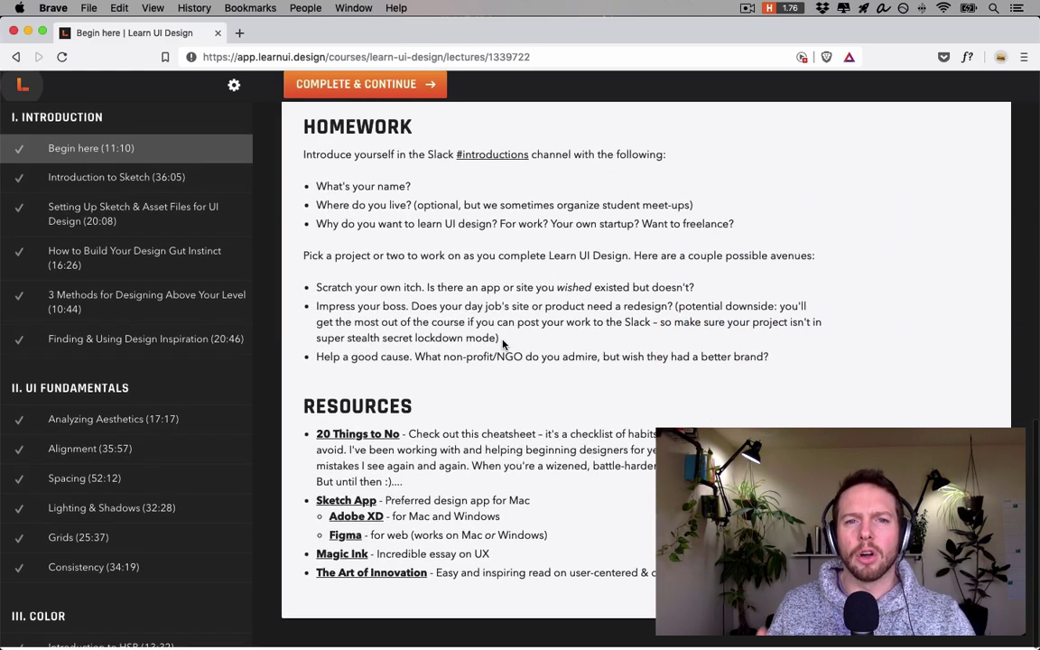
scroll(167, 399, down, 10)
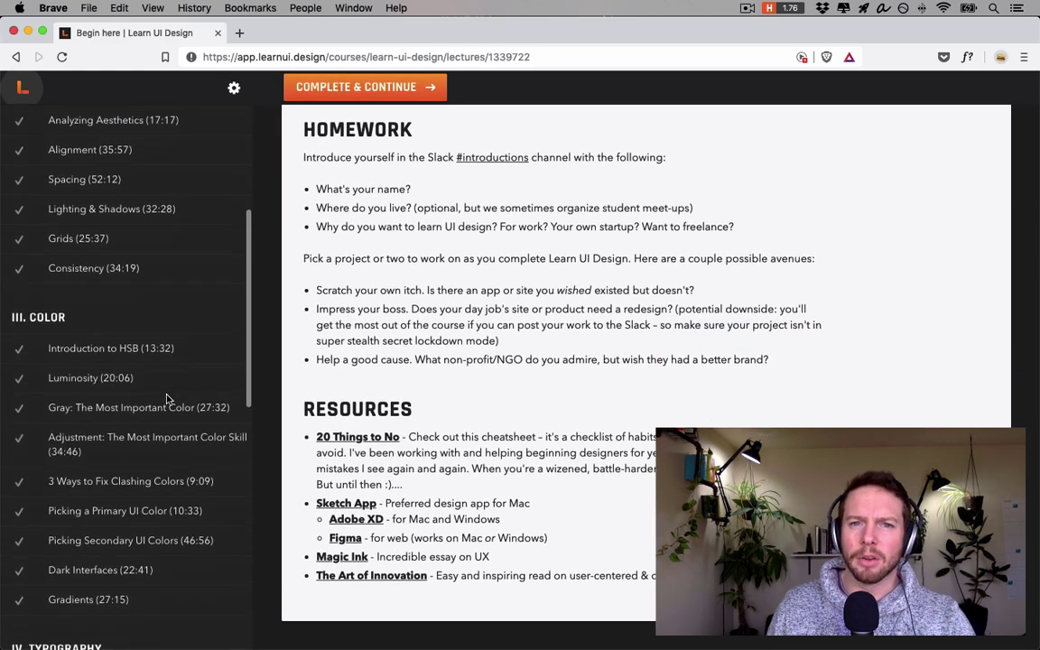
scroll(167, 399, down, 5)
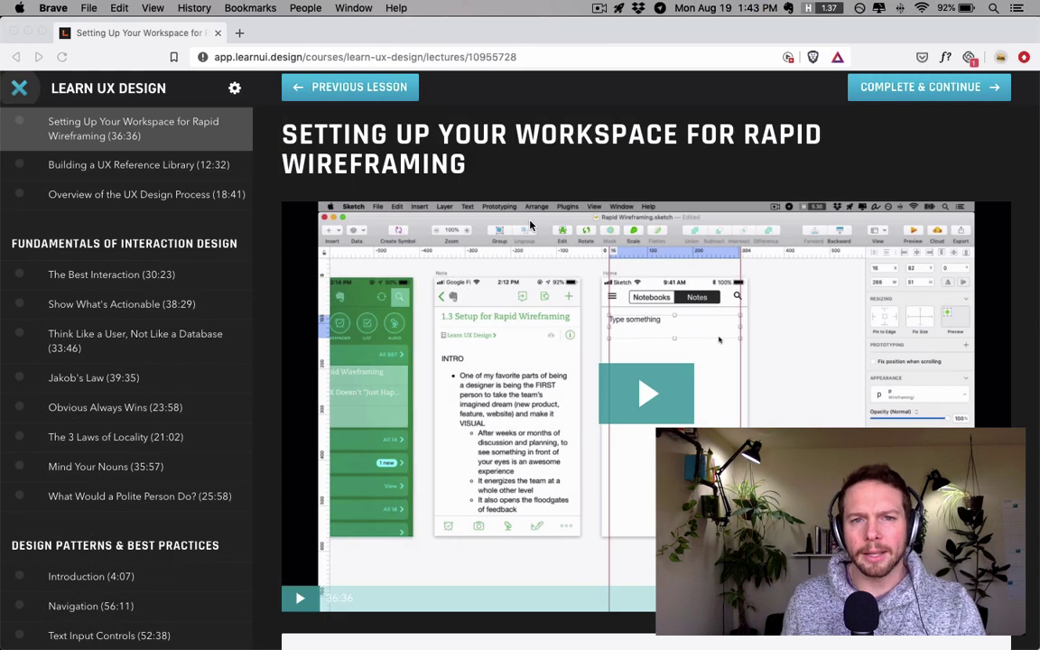
Read through the Setting Up Your Workspace lecture, then go to the Building a UX Reference Library lecture.
scroll(531, 225, down, 2)
scroll(531, 225, down, 5)
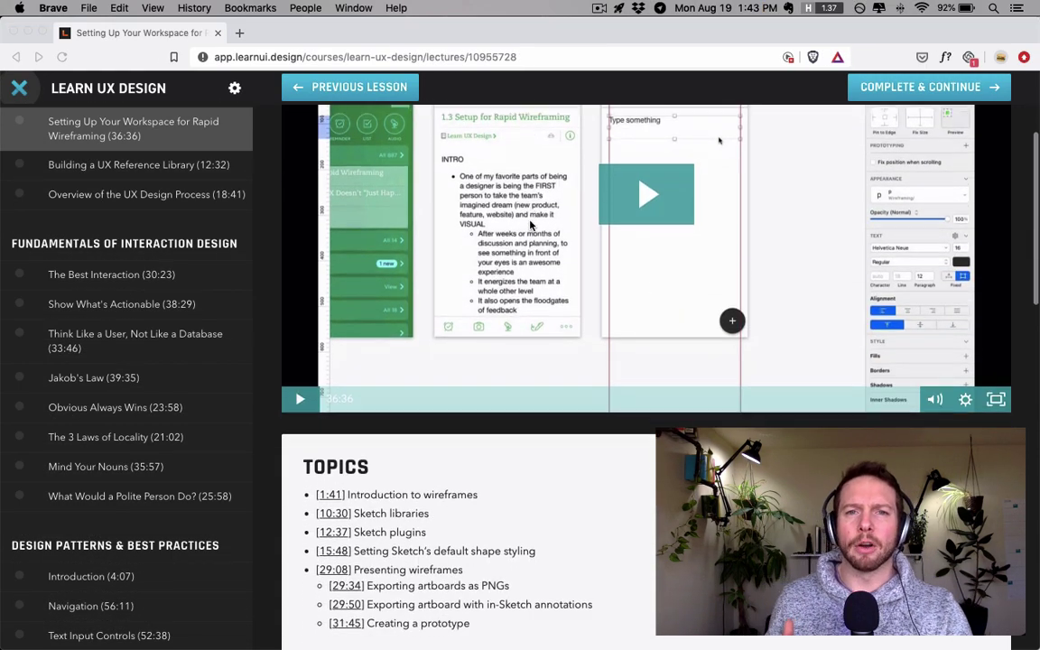
scroll(531, 225, down, 10)
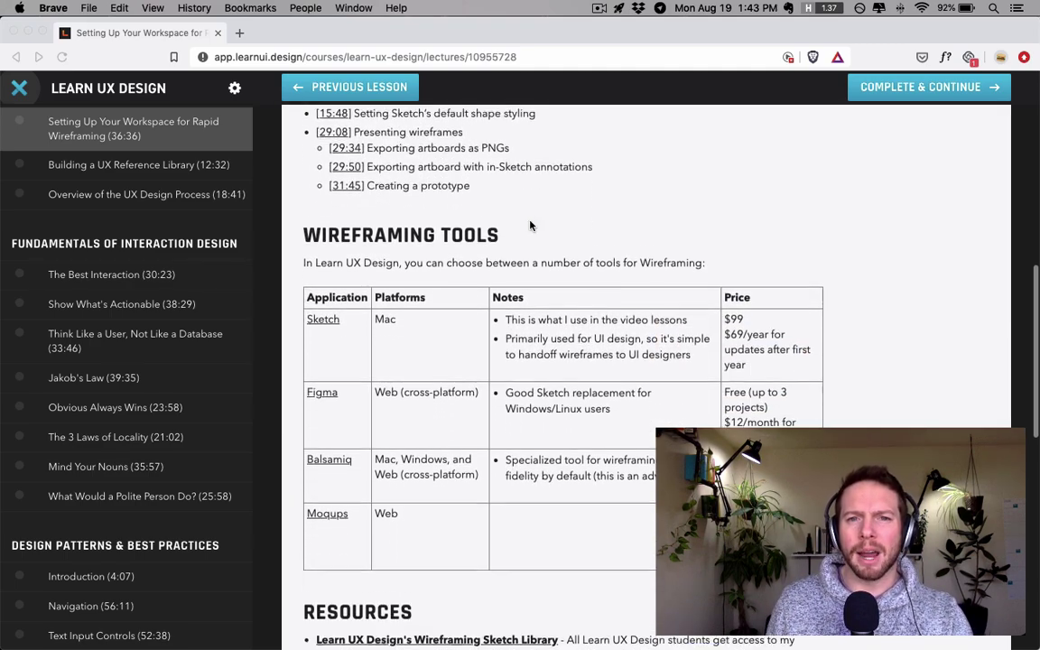
scroll(531, 224, down, 10)
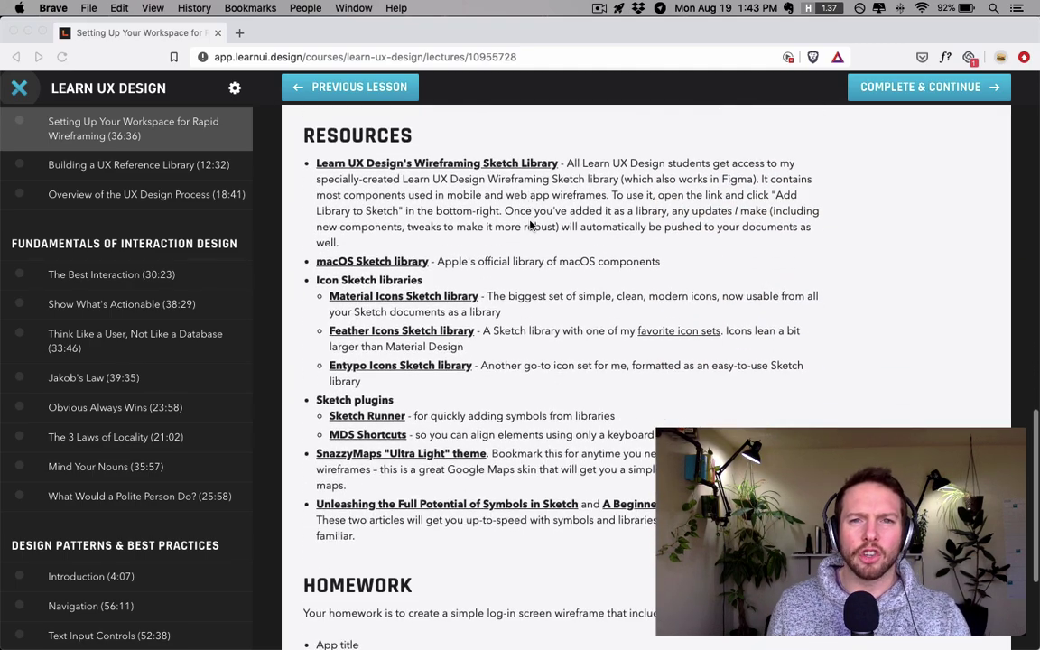
click(170, 164)
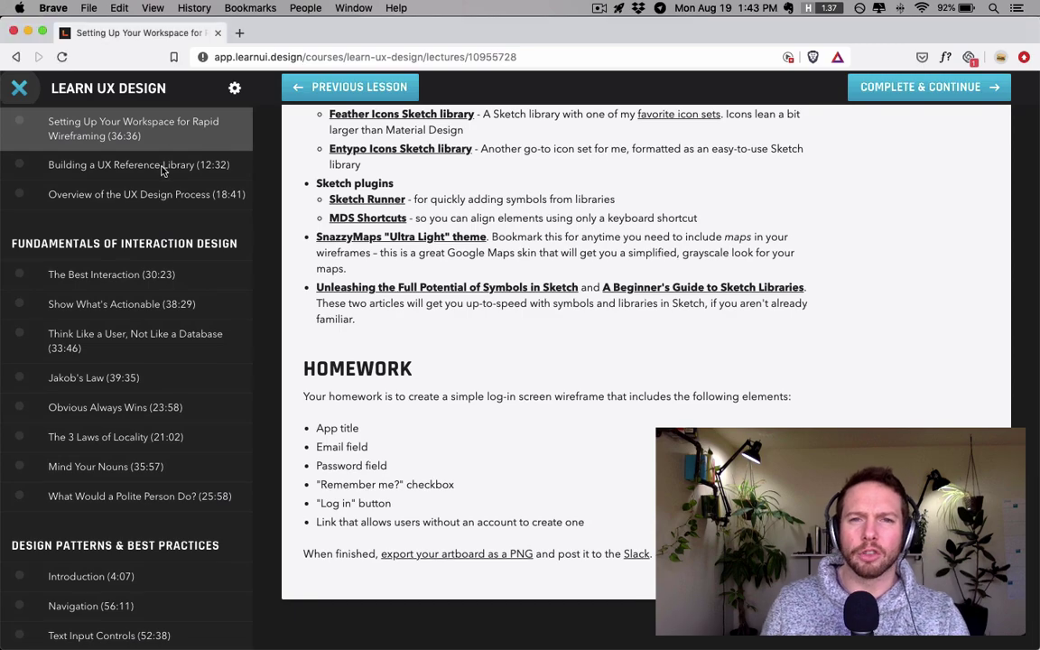